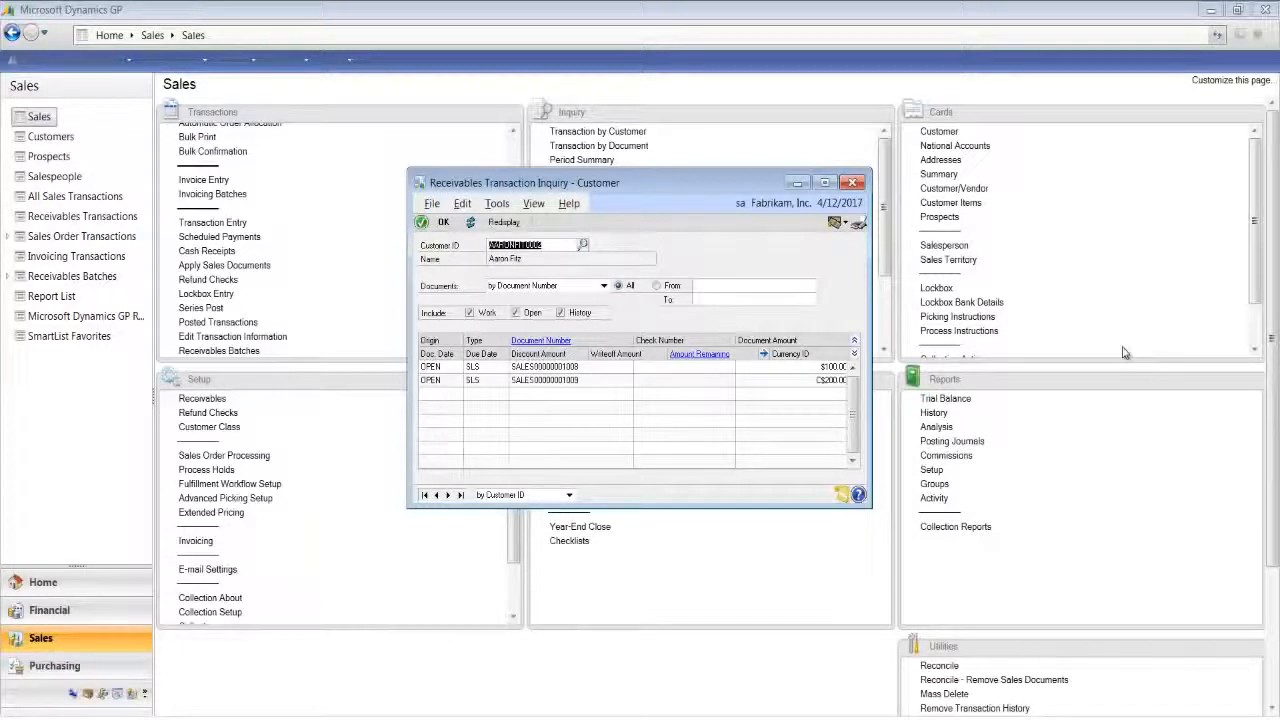
- Apply the C$200.00 cash receipt in full to the customer's open Z-C$ sales invoice and confirm the application
click(853, 183)
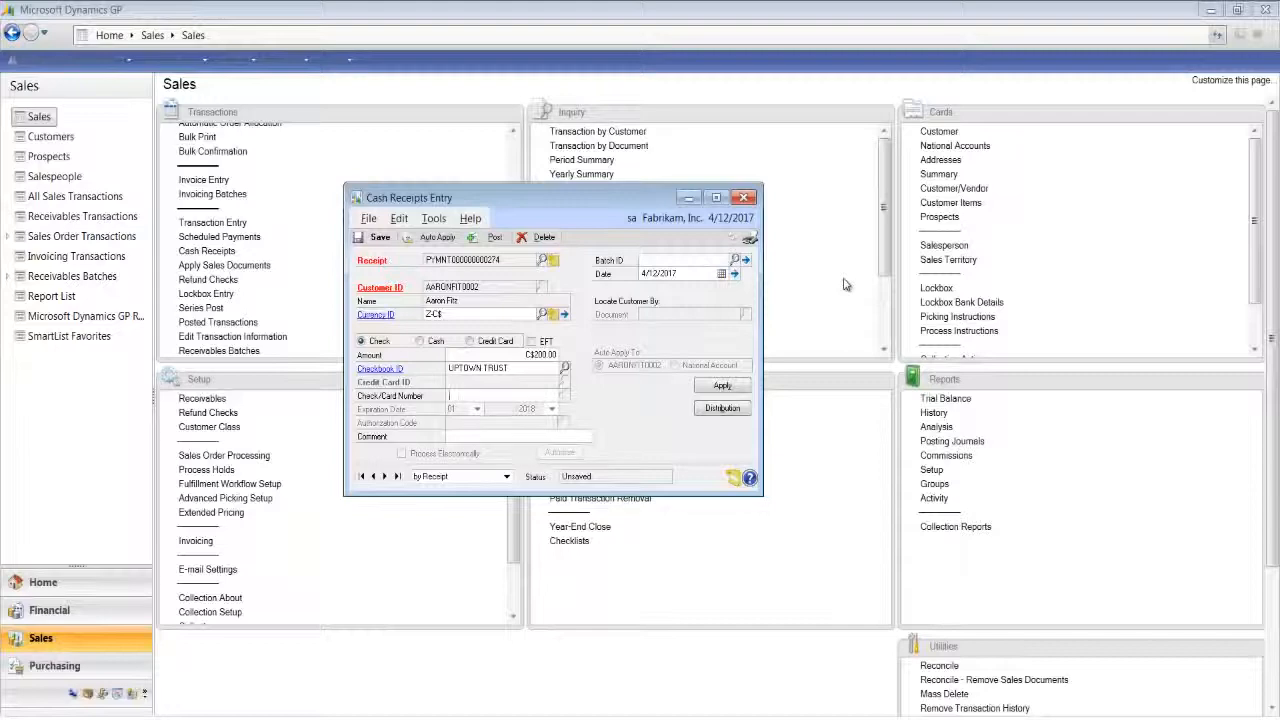
click(728, 391)
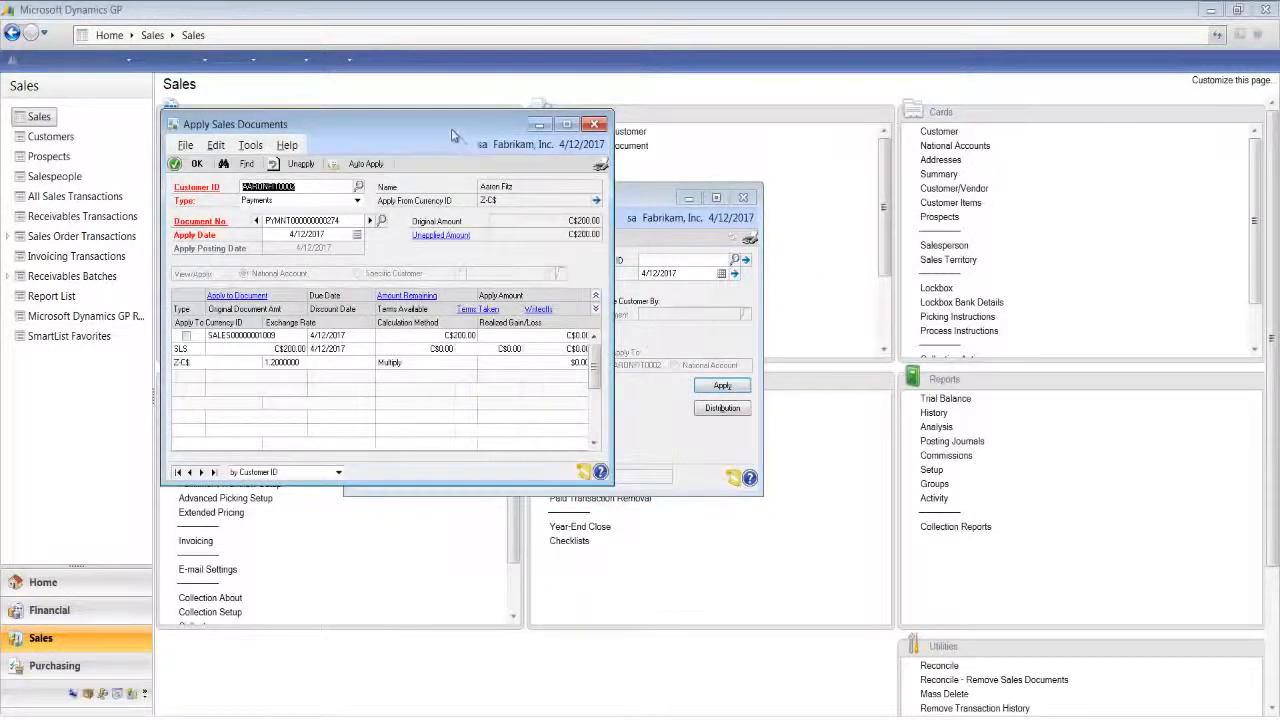
drag(452, 133, 635, 187)
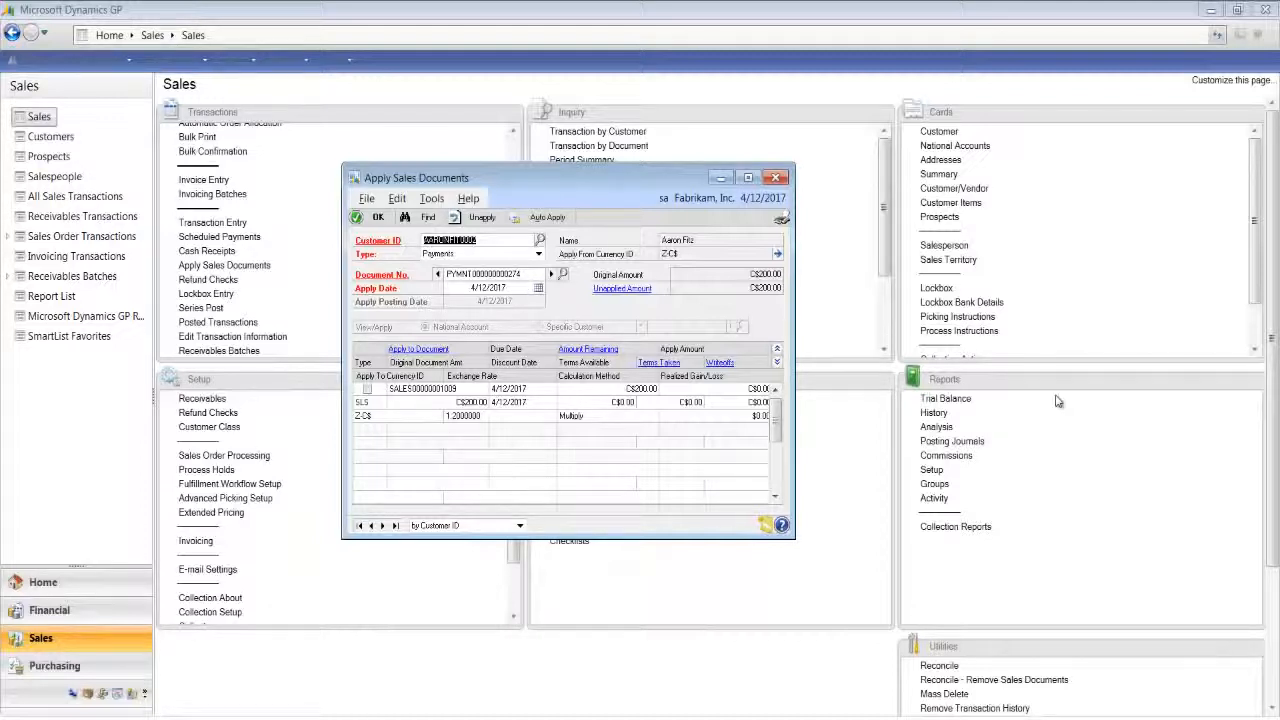
click(367, 389)
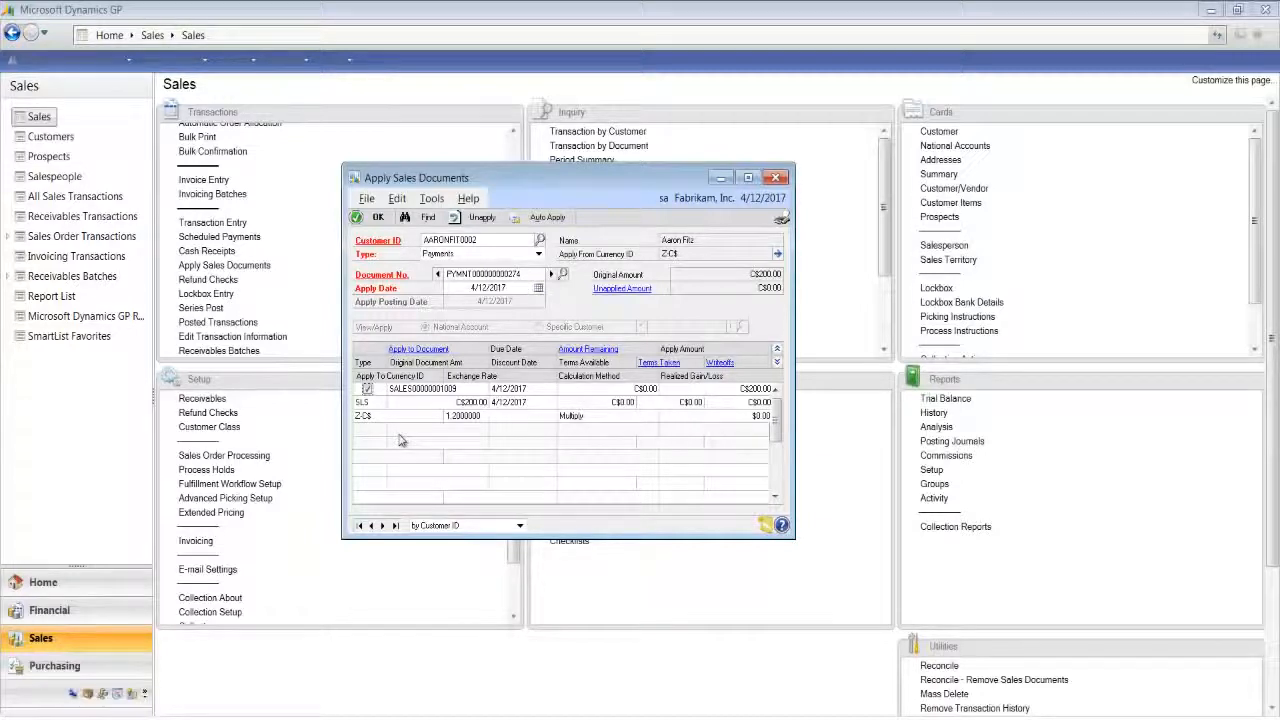
click(376, 218)
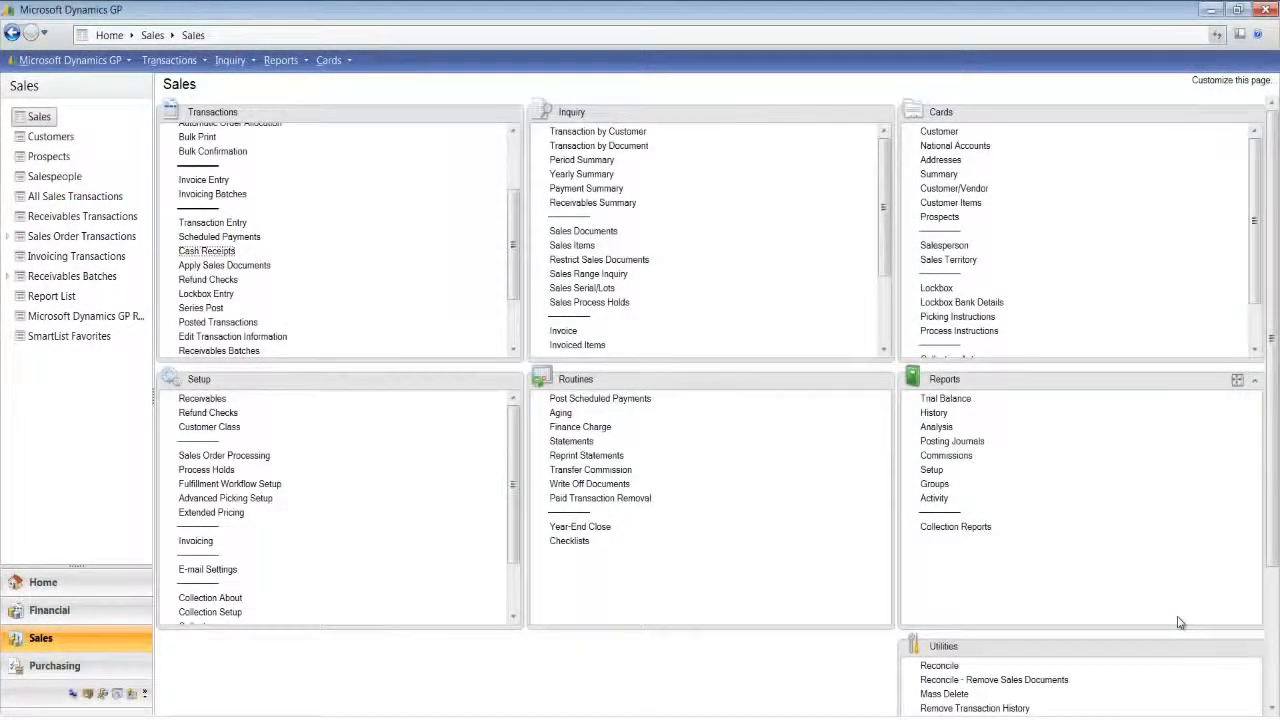
- Examine the user-defined fields in Customer Address Maintenance, and close the window
click(940, 160)
drag(450, 168, 640, 168)
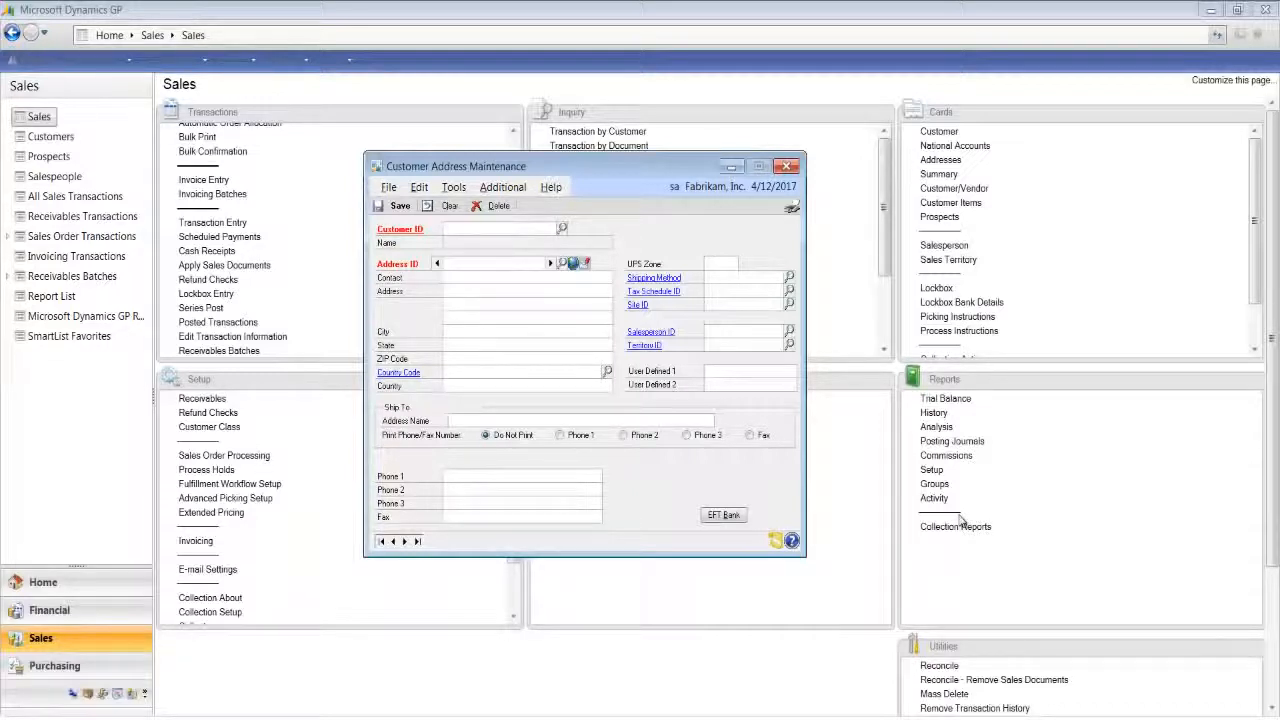
click(787, 166)
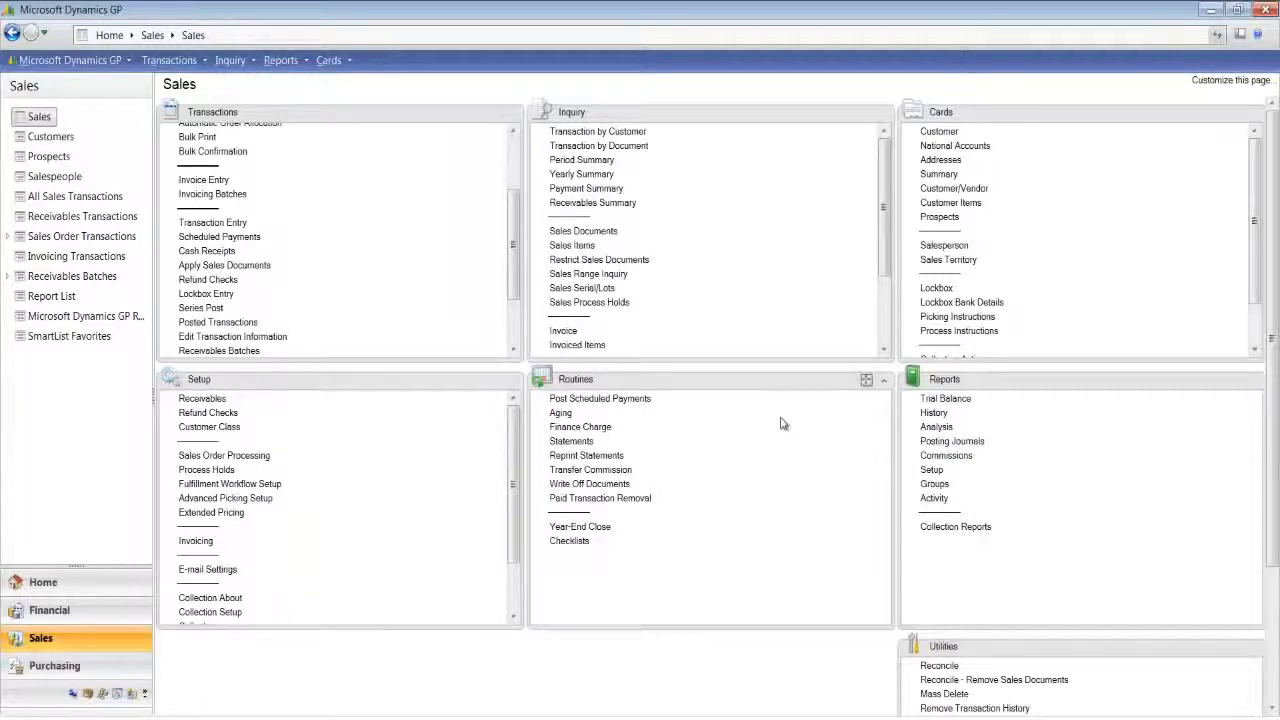
- In the Receivables Management setup options, set the Customer Address User-Defined 1 label to Project
click(210, 403)
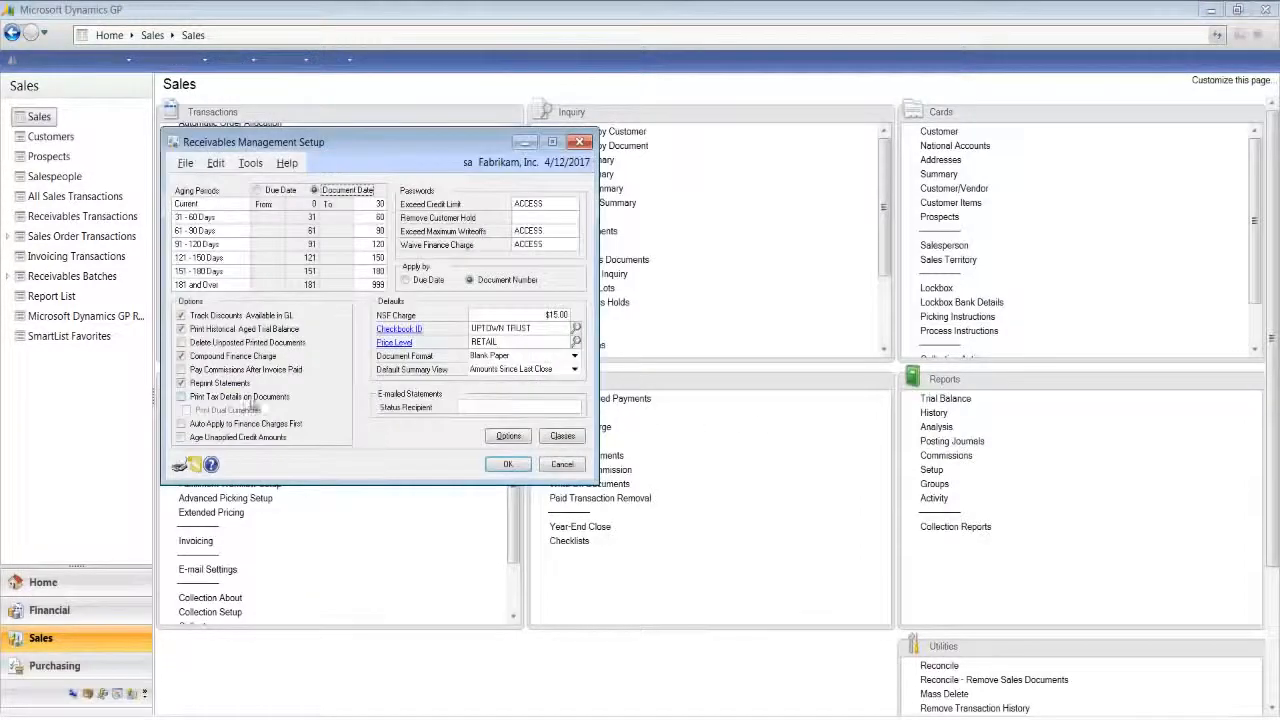
drag(428, 152, 712, 166)
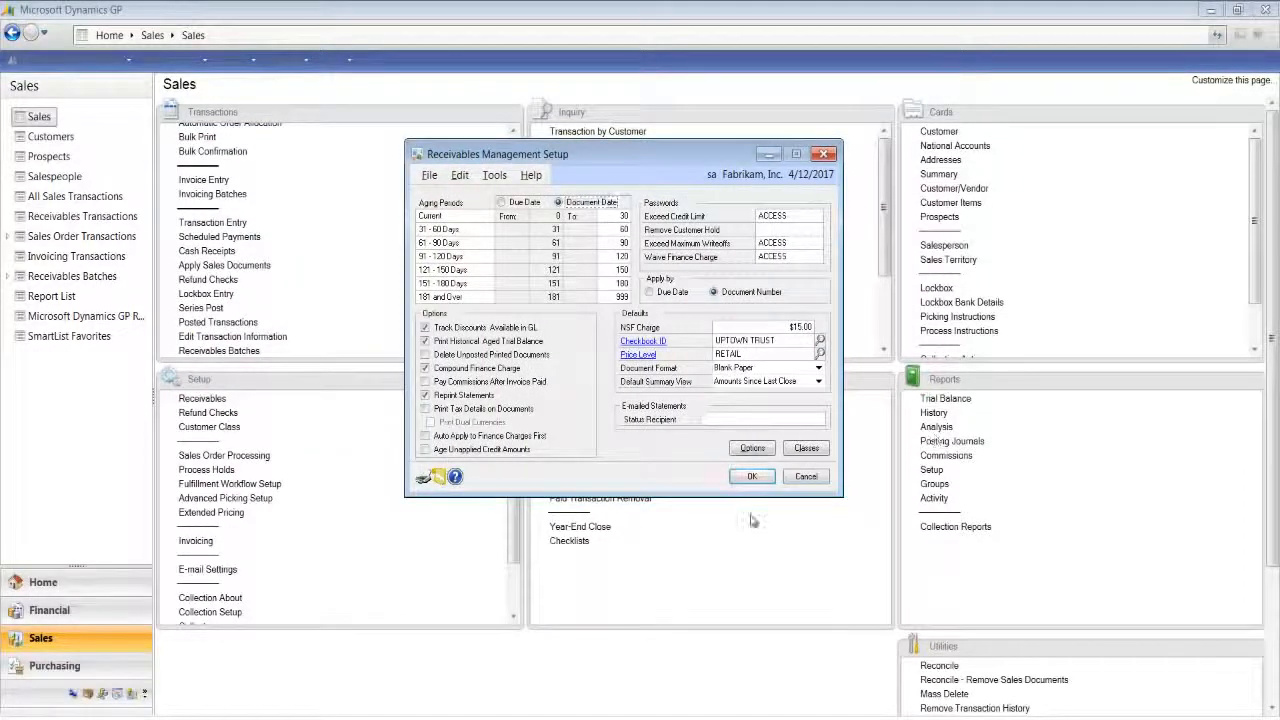
click(752, 448)
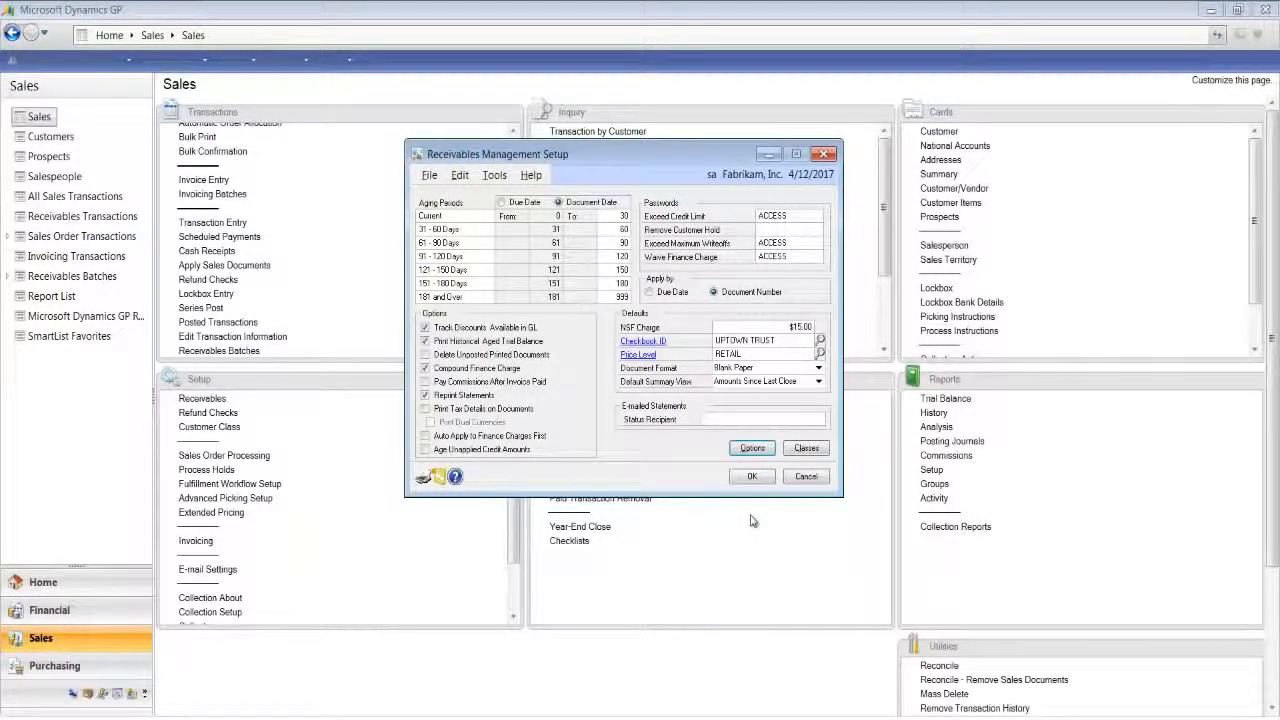
click(752, 448)
drag(479, 100, 560, 128)
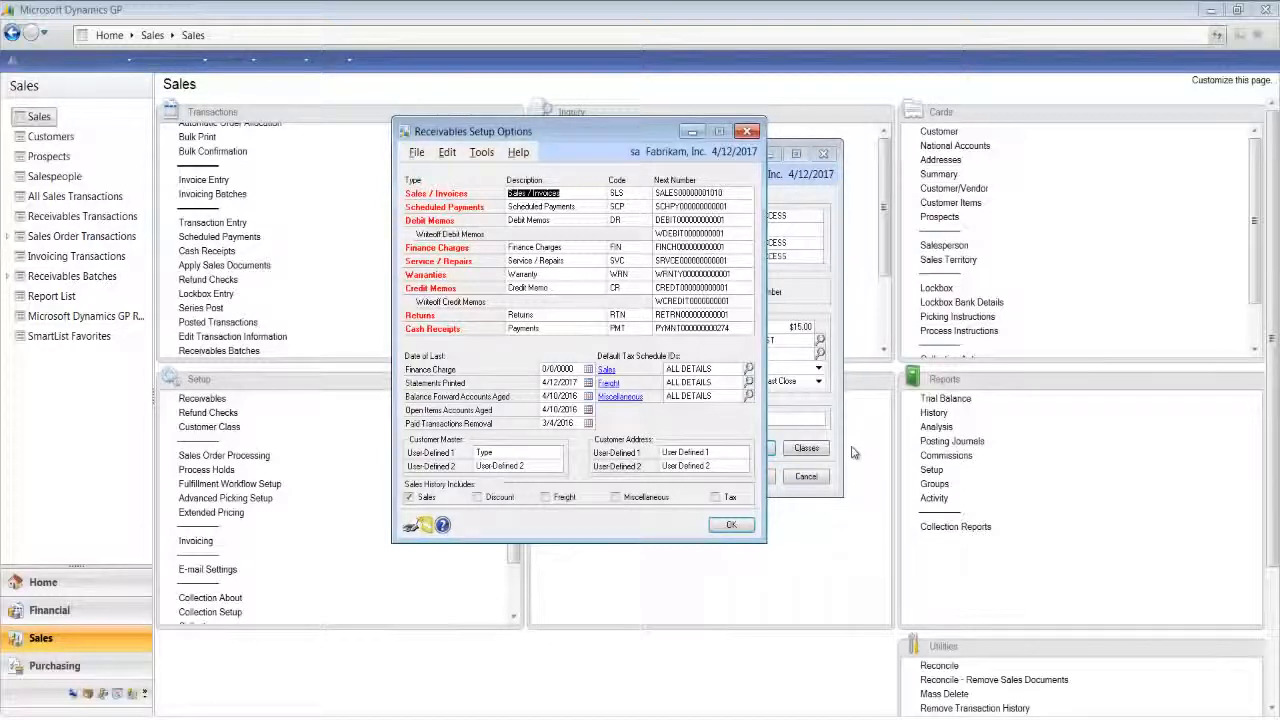
click(702, 450)
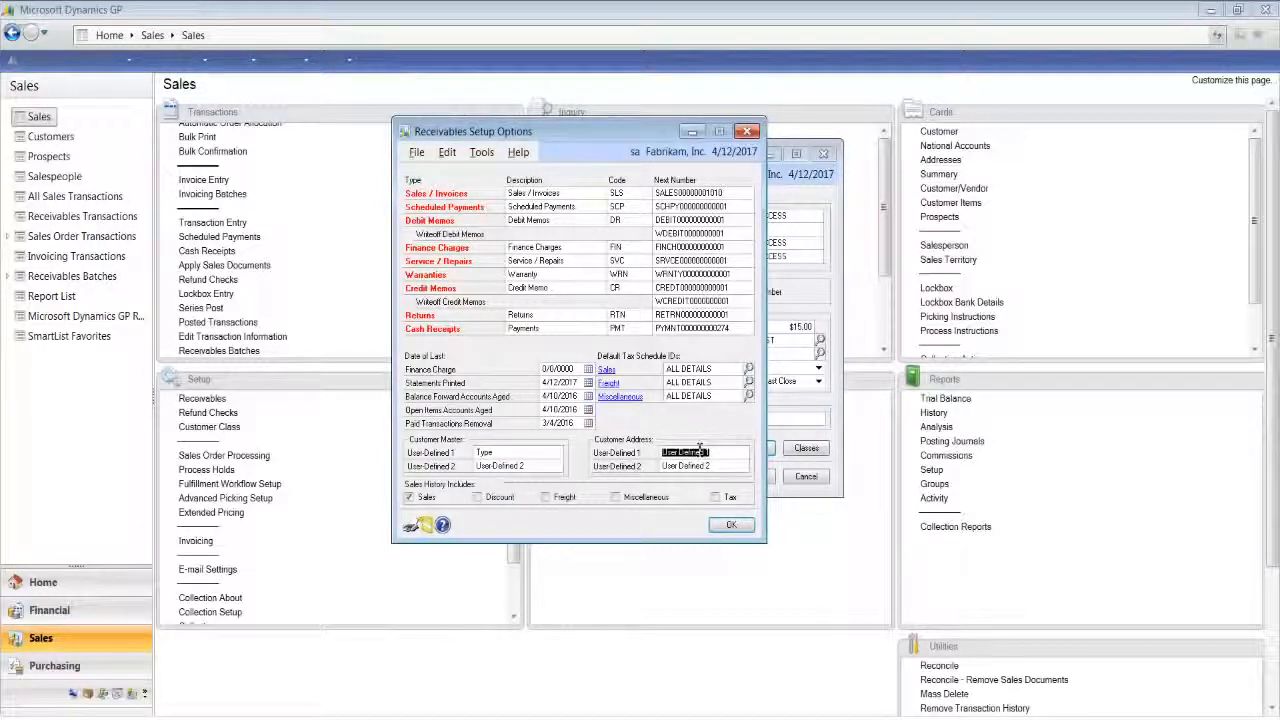
text(Project)
key(Tab)
key(Tab)
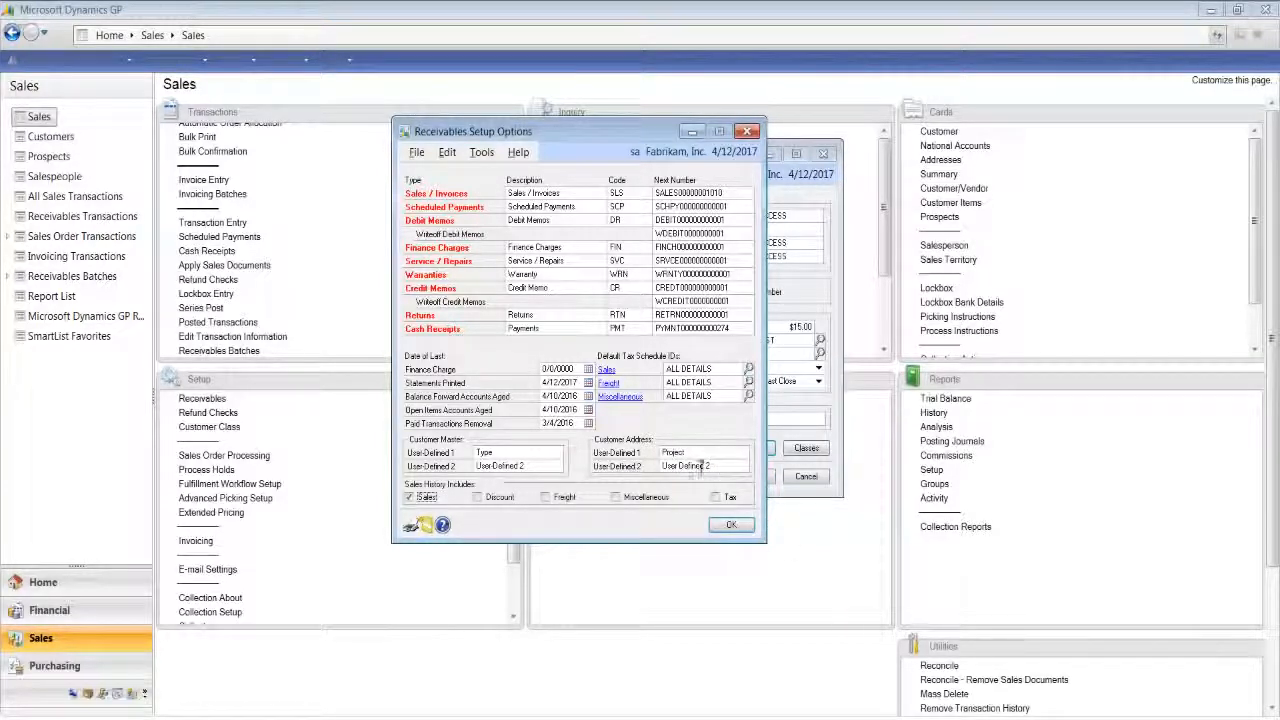
- Set the Customer Address User-Defined 2 label to Location and save the receivables setup
click(692, 463)
text(Location)
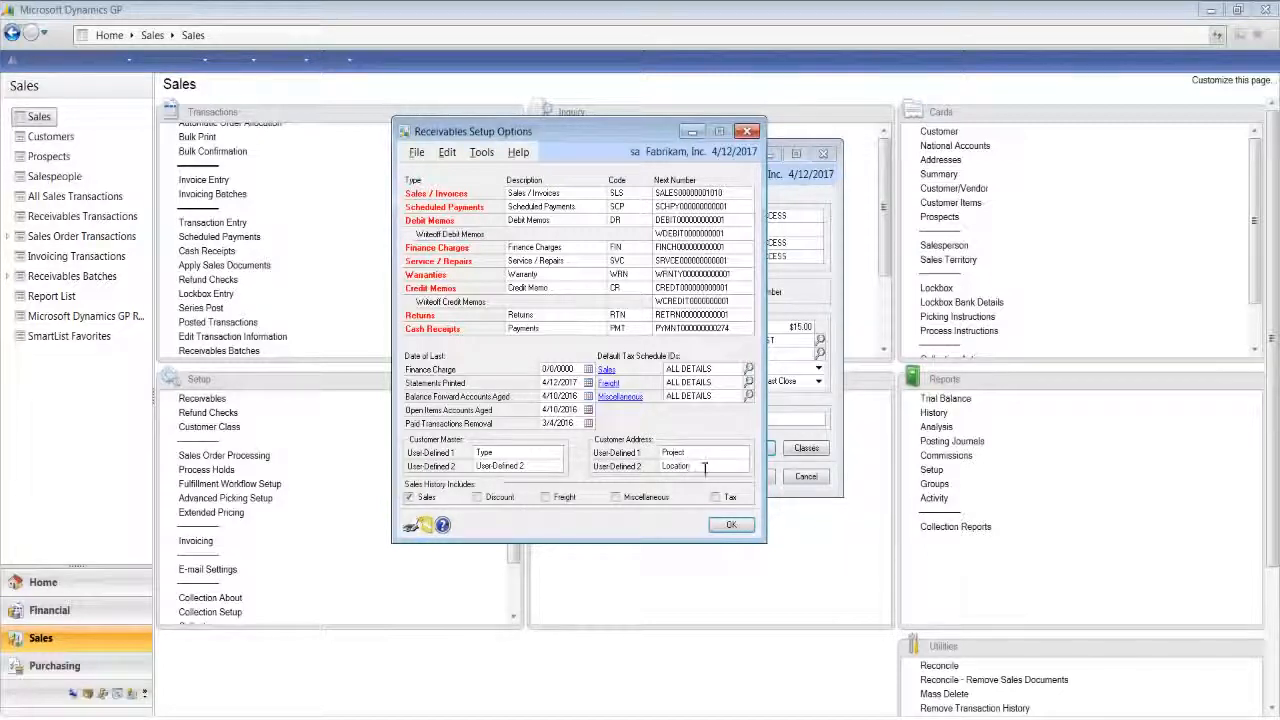
key(Tab)
click(733, 527)
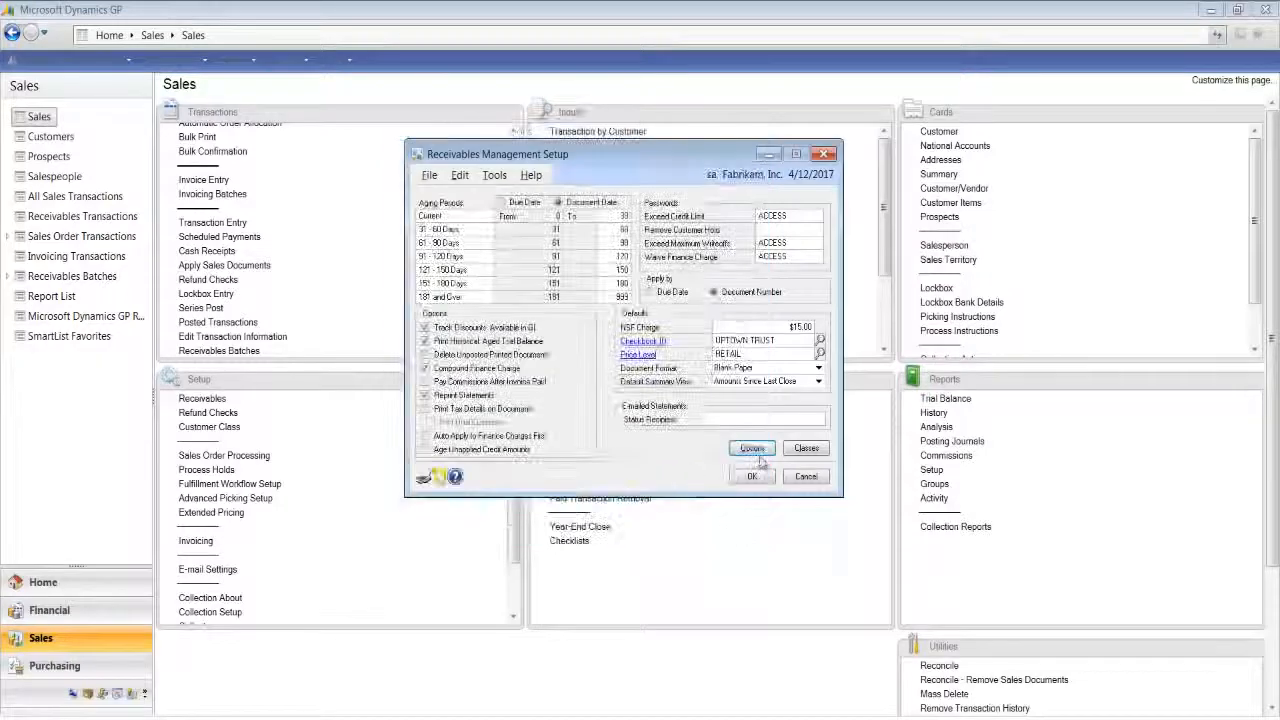
click(755, 476)
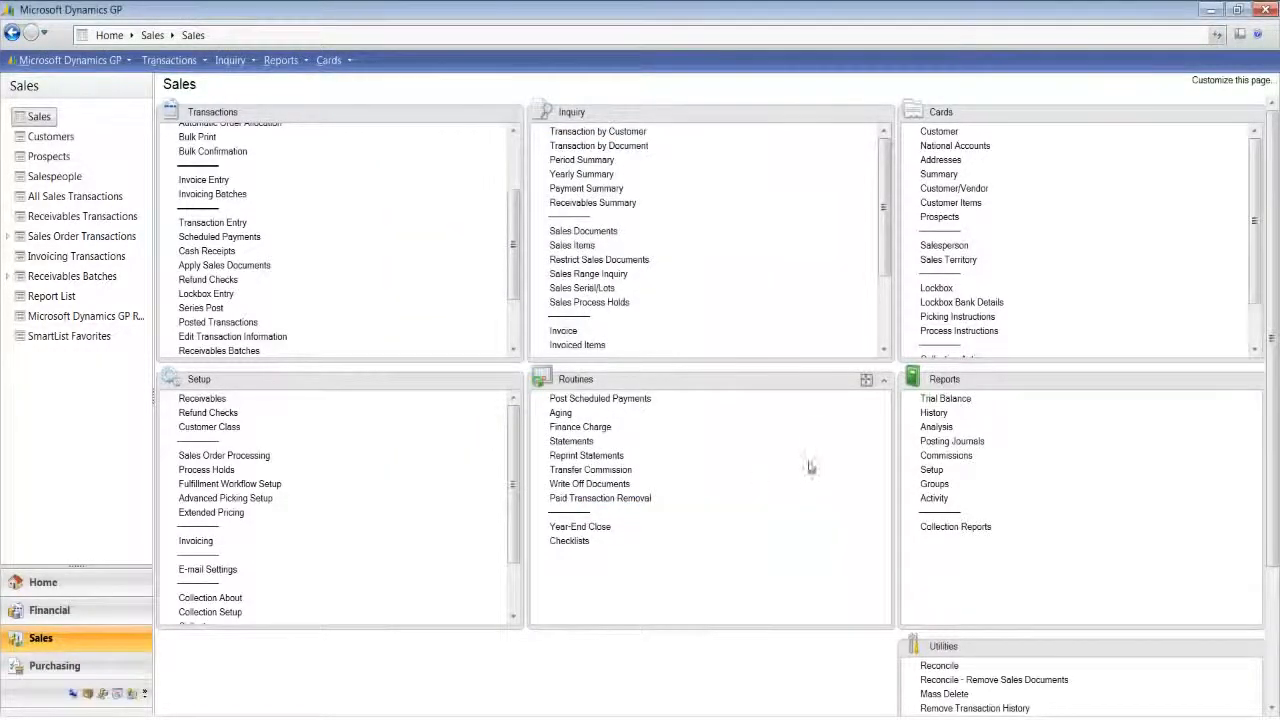
- Check the Project and Location field labels in Customer Address Maintenance
click(940, 160)
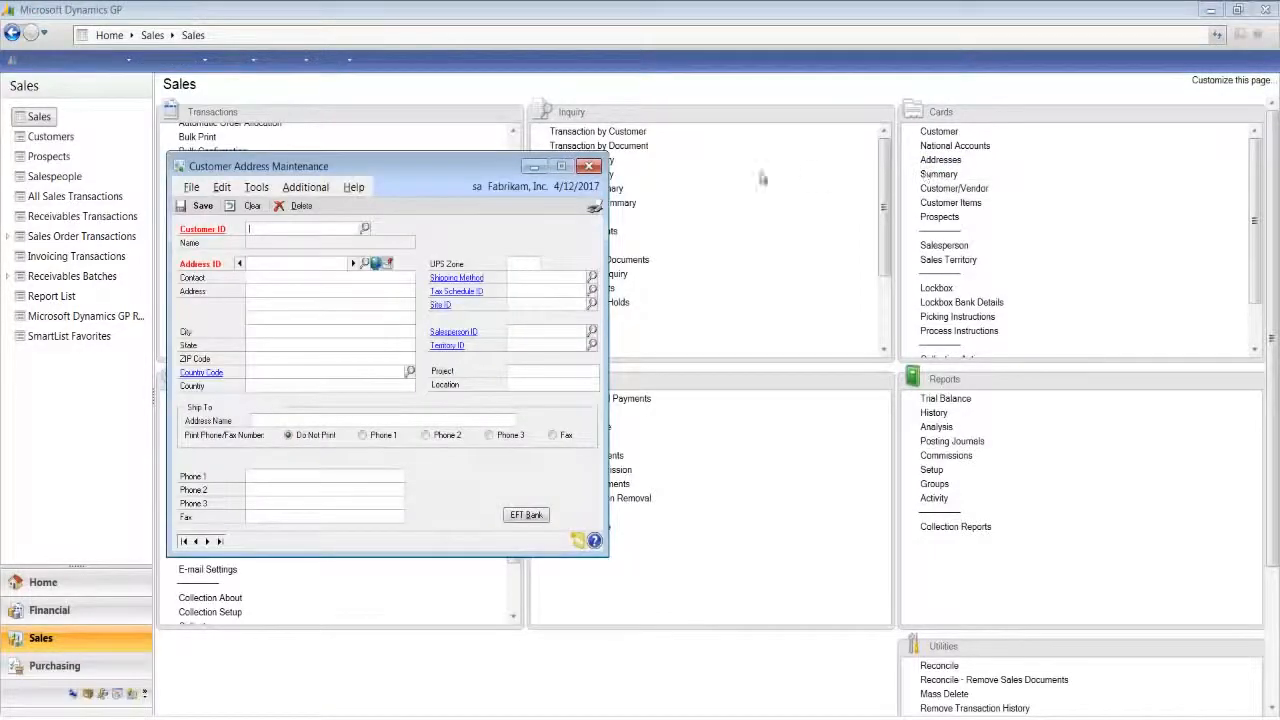
drag(492, 168, 740, 123)
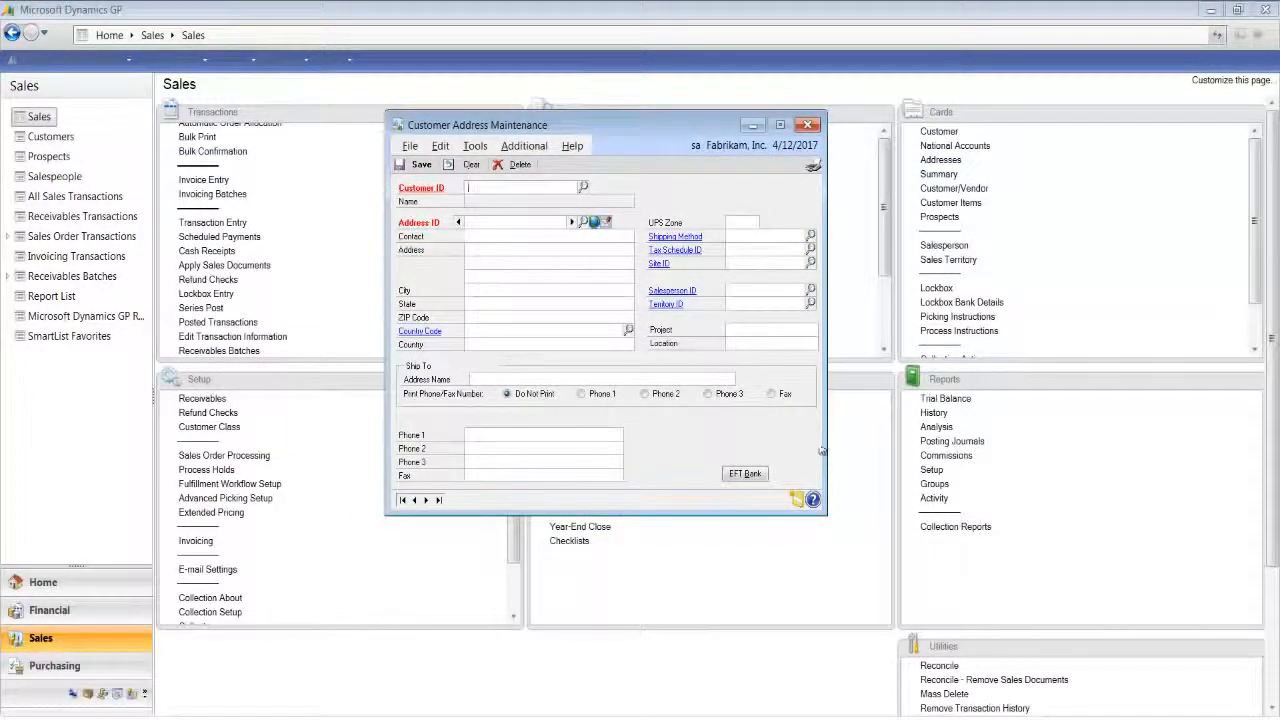
click(731, 329)
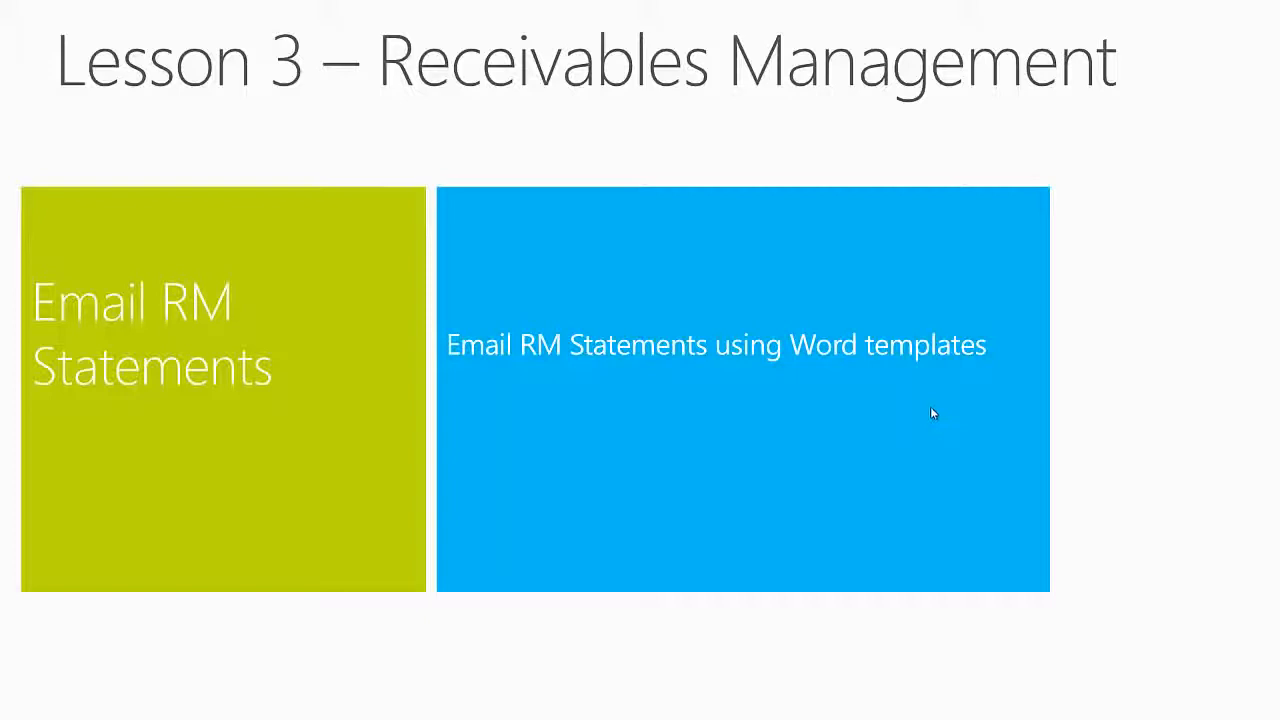
click(898, 410)
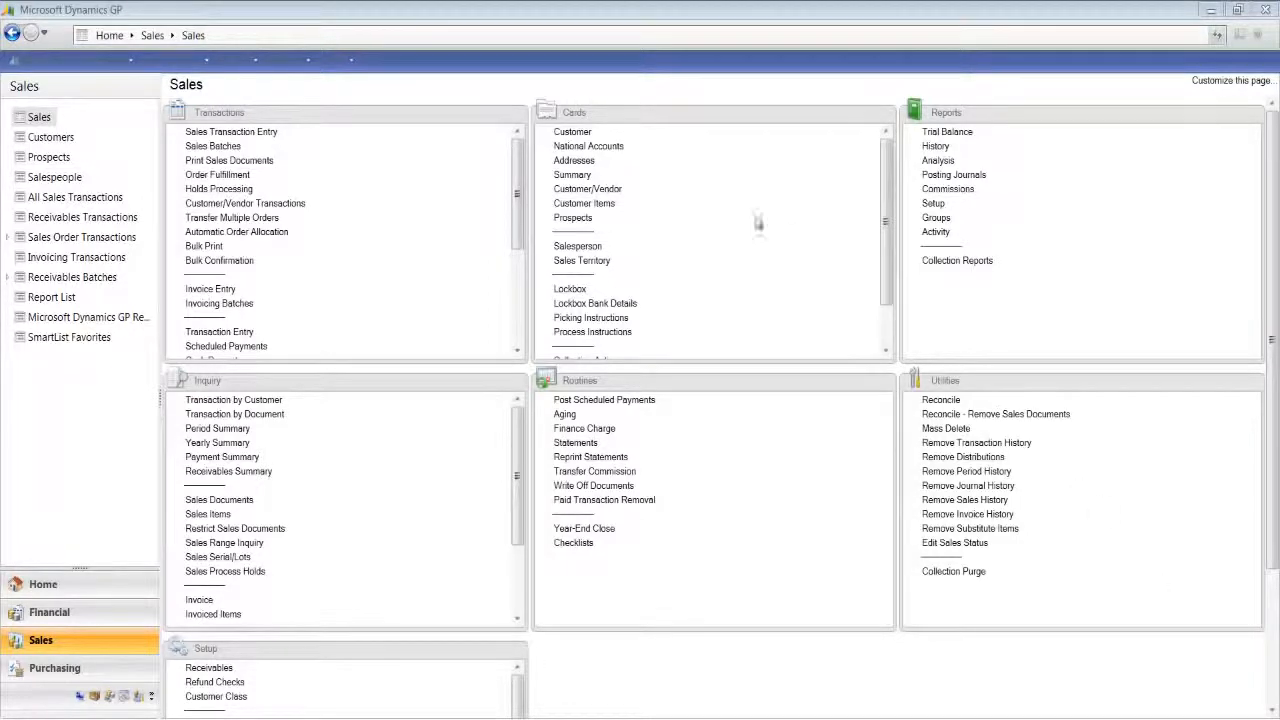
- Enable e-mailing of Customer Statement documents in the Sales series of the company e-mail settings
click(72, 60)
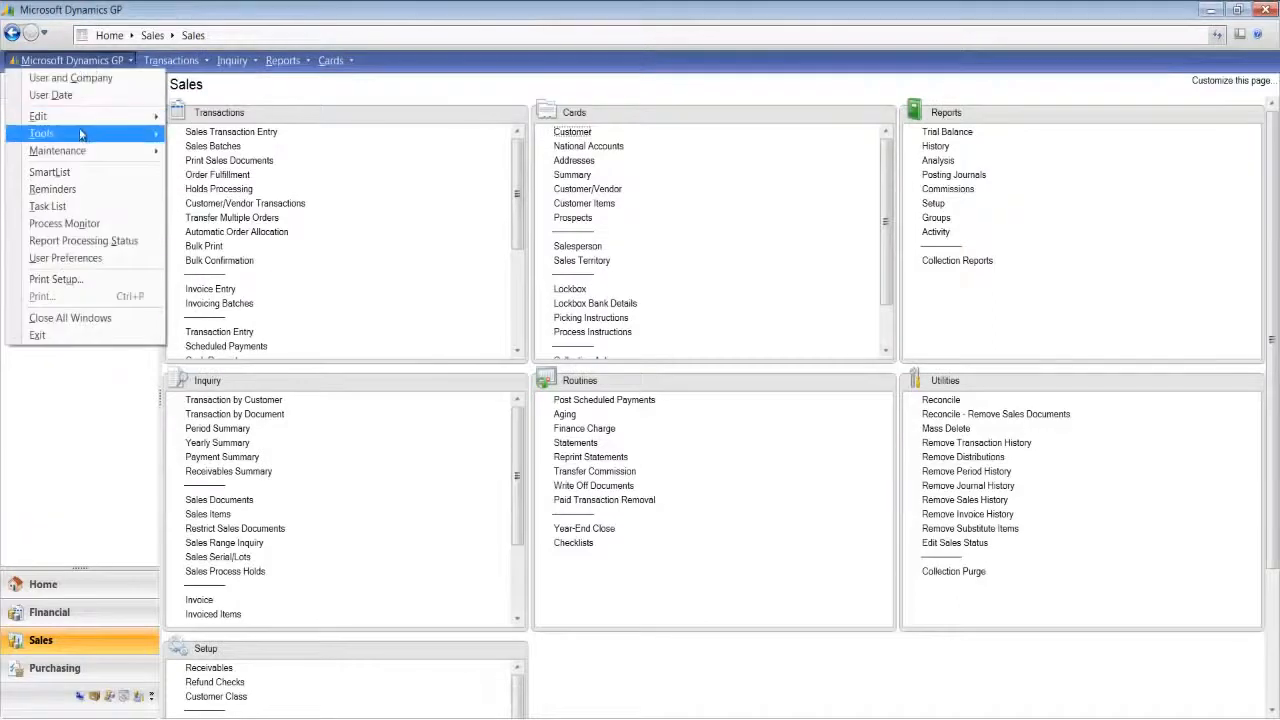
mouse_move(152, 140)
mouse_move(203, 135)
mouse_move(362, 171)
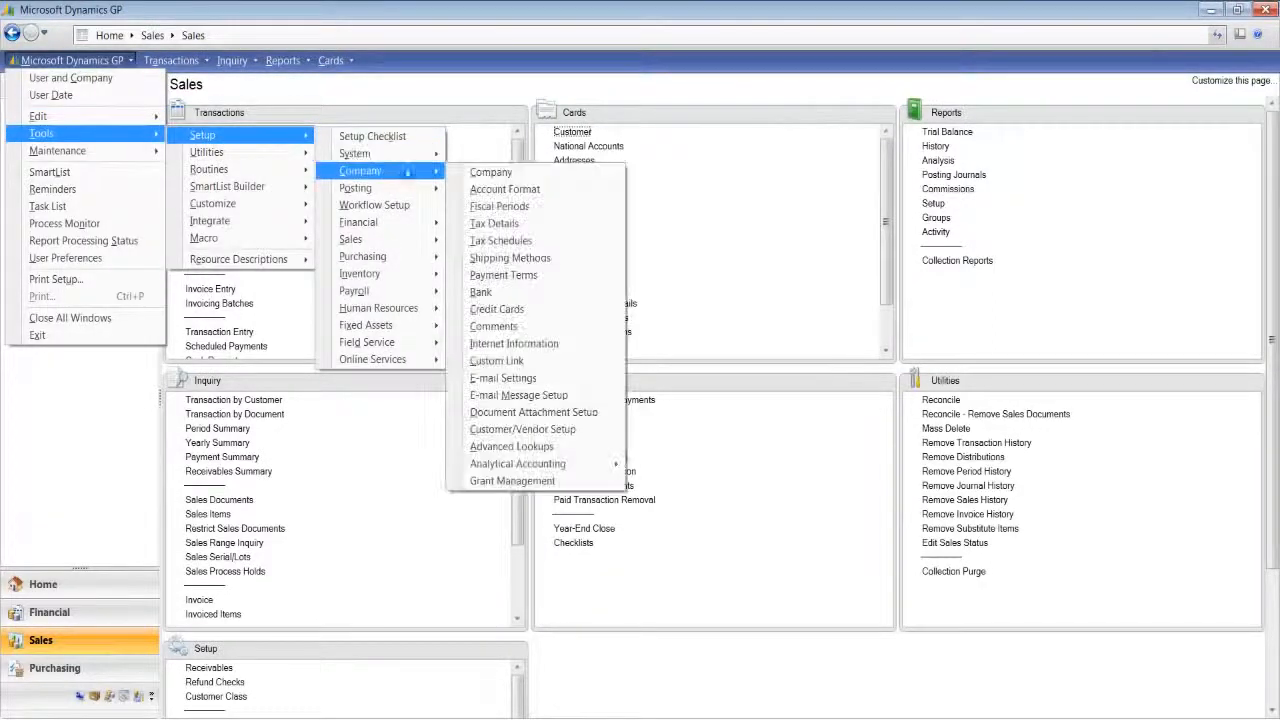
click(530, 378)
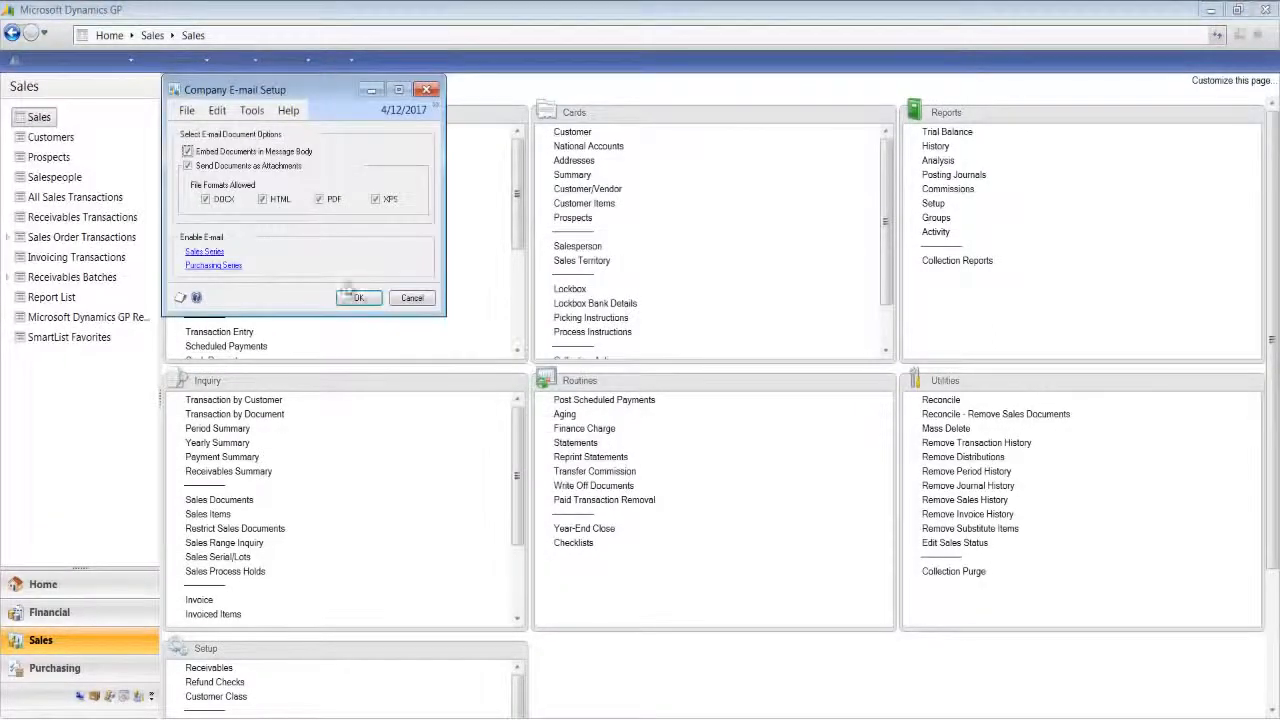
drag(307, 90, 554, 135)
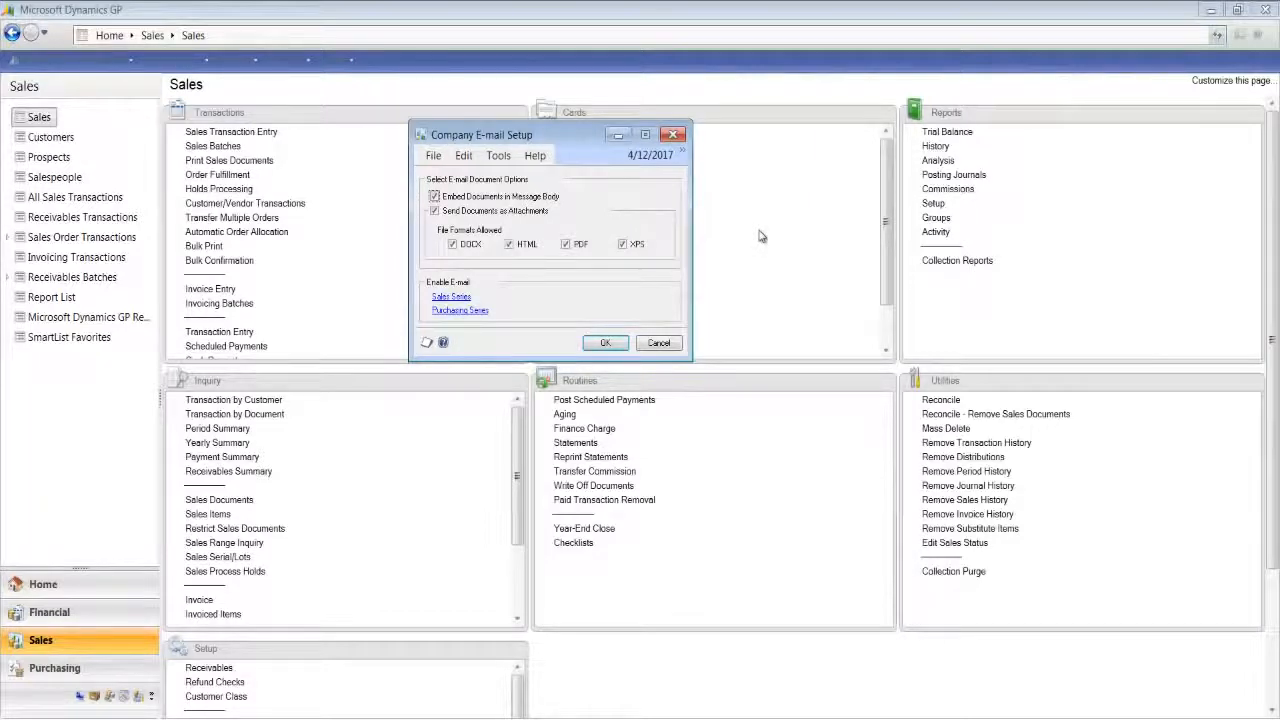
click(438, 297)
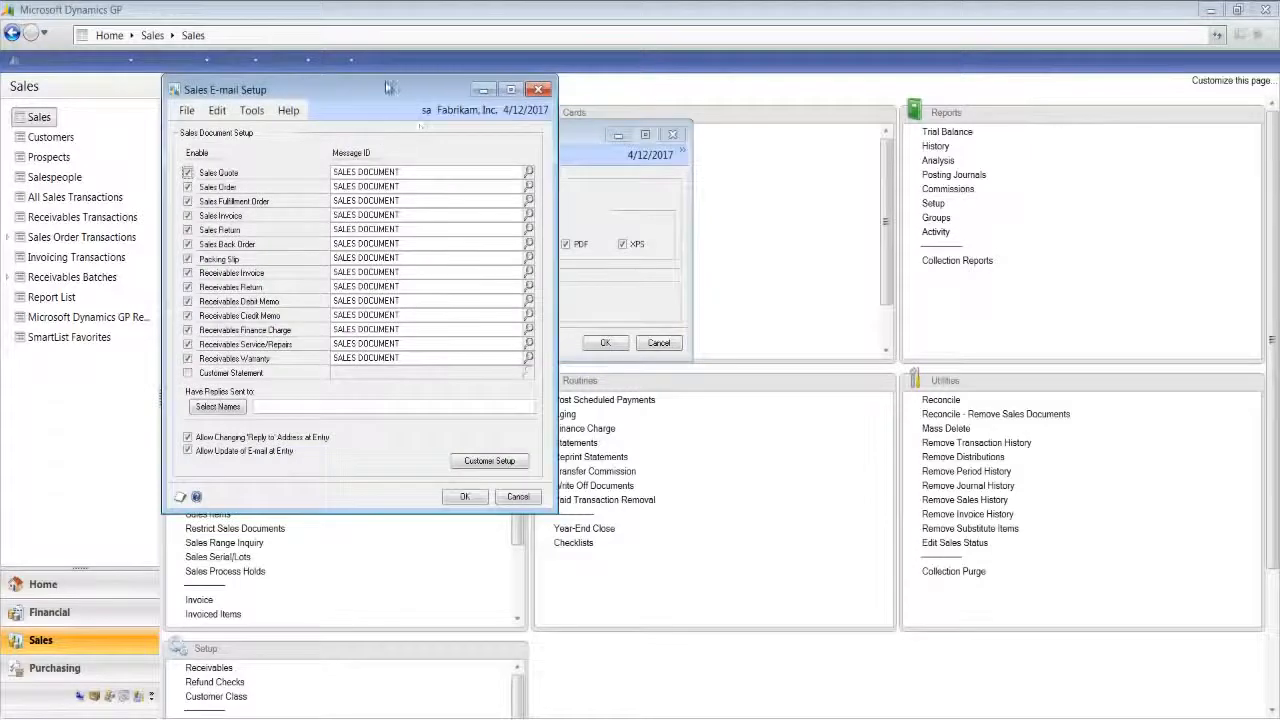
drag(392, 86, 615, 102)
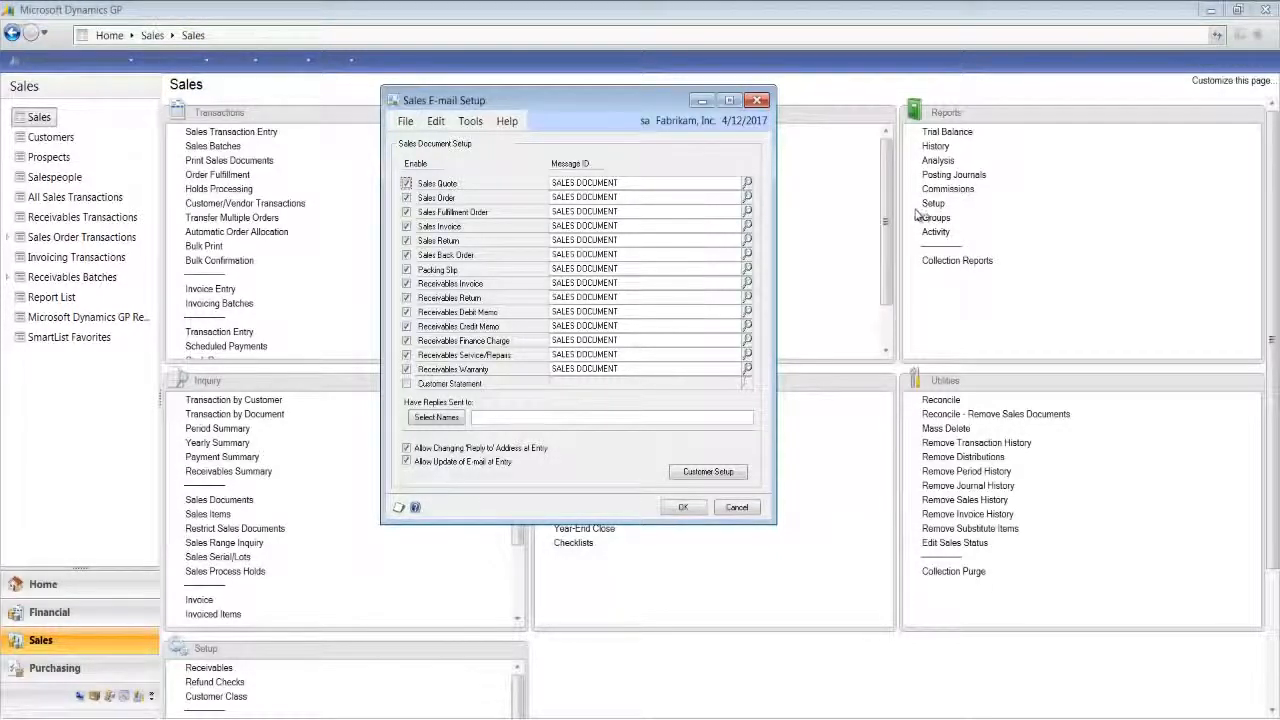
click(407, 386)
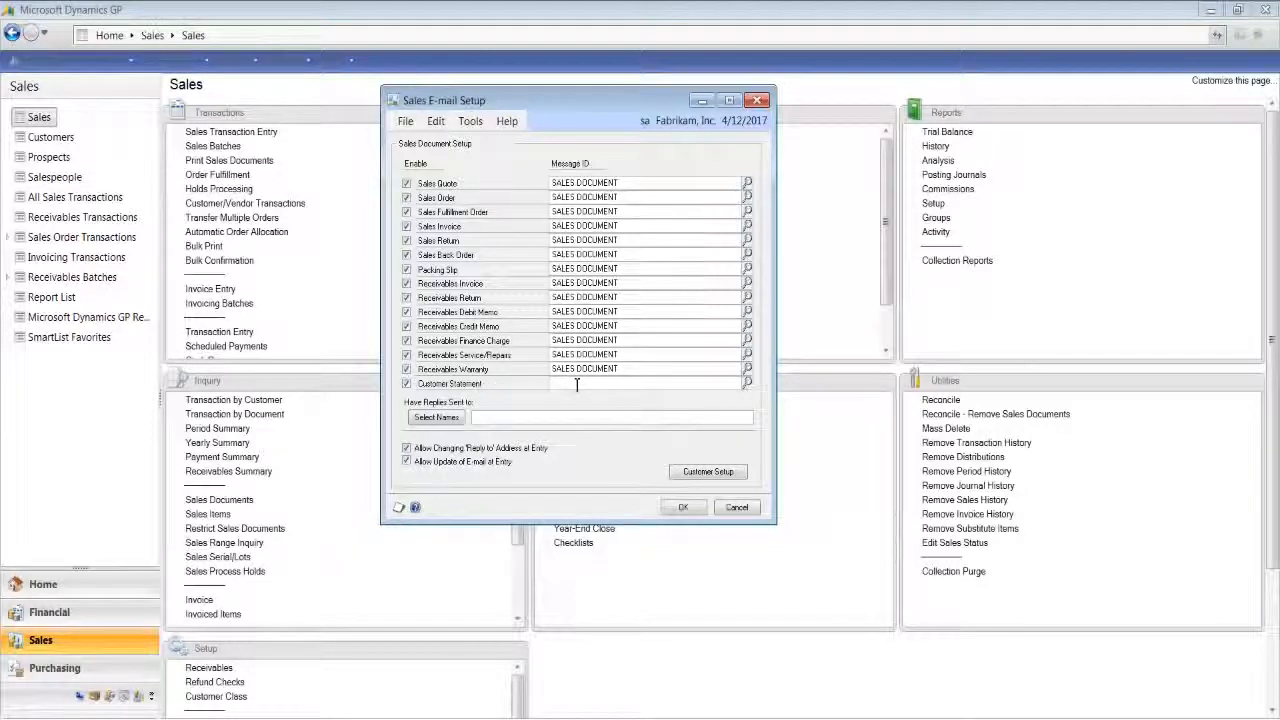
text(ST)
text(W)
key(Tab)
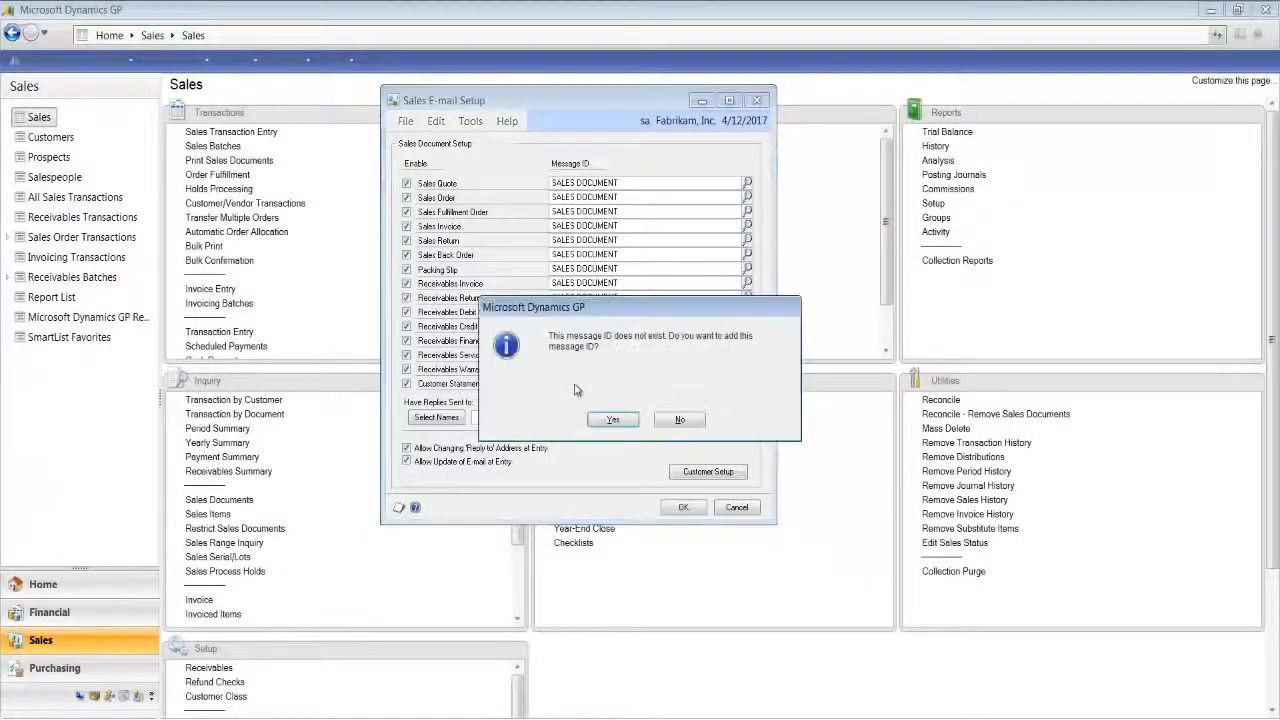
click(613, 421)
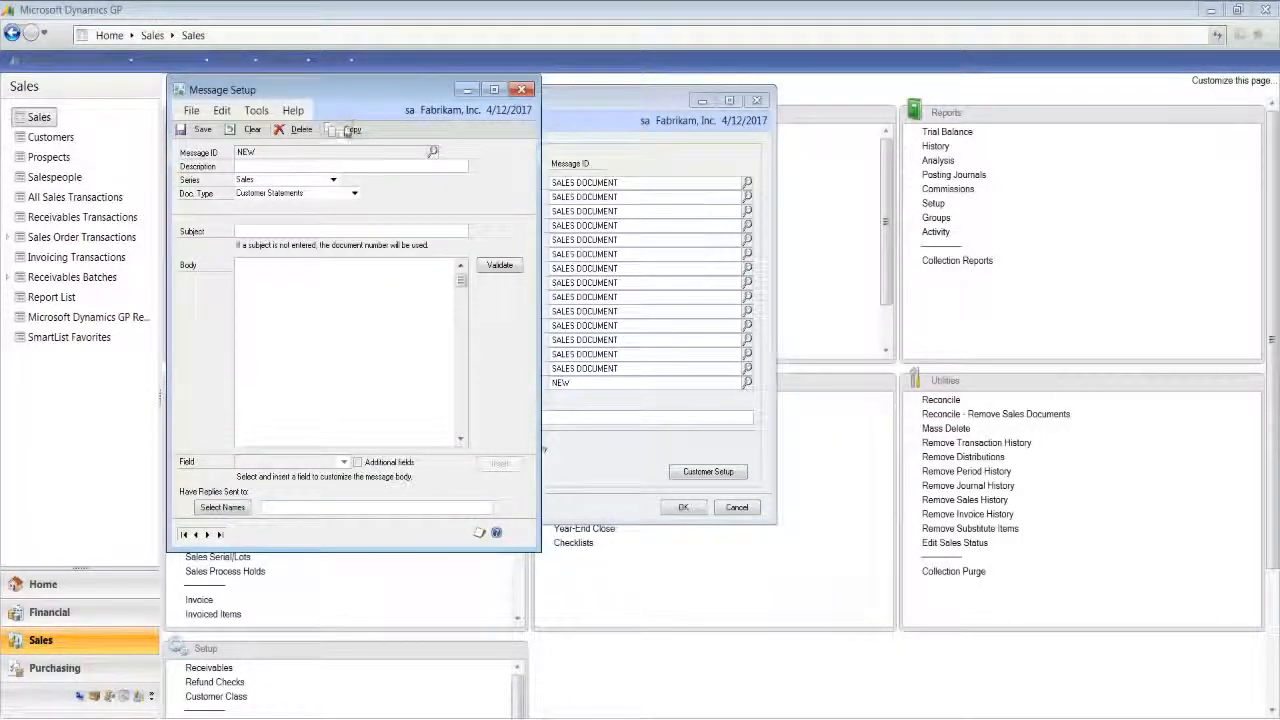
click(354, 194)
click(354, 194)
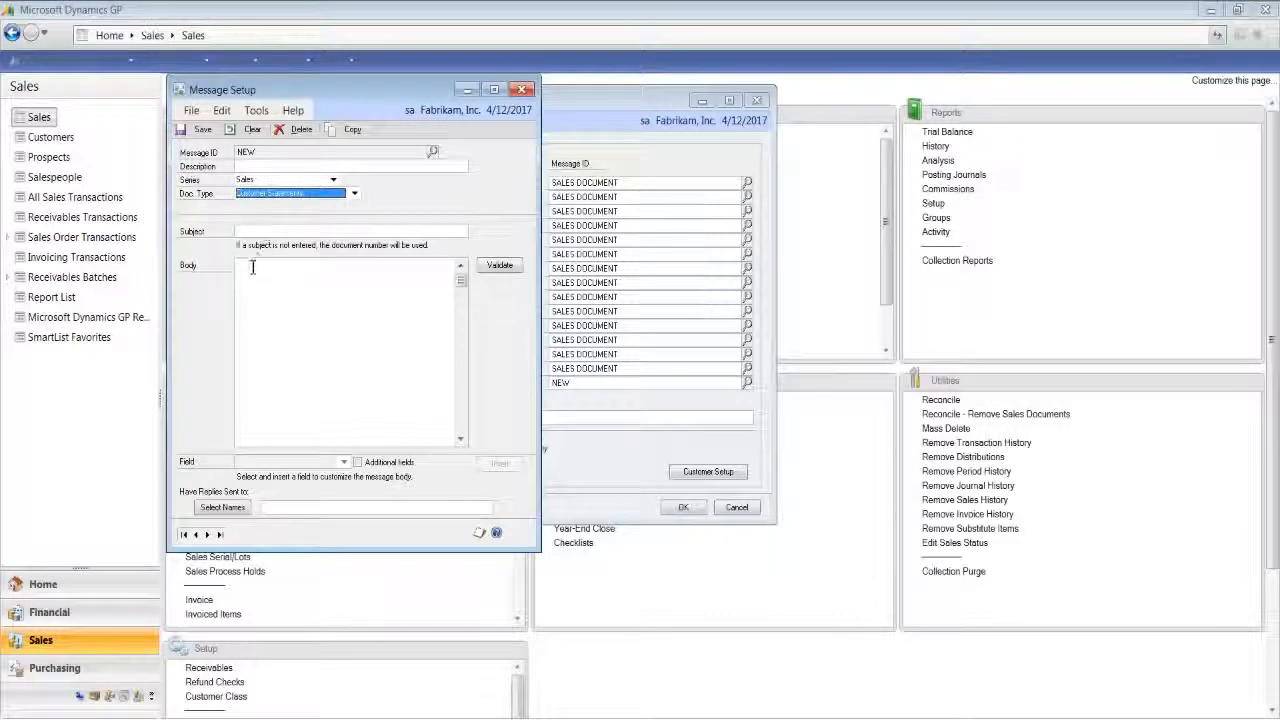
click(524, 91)
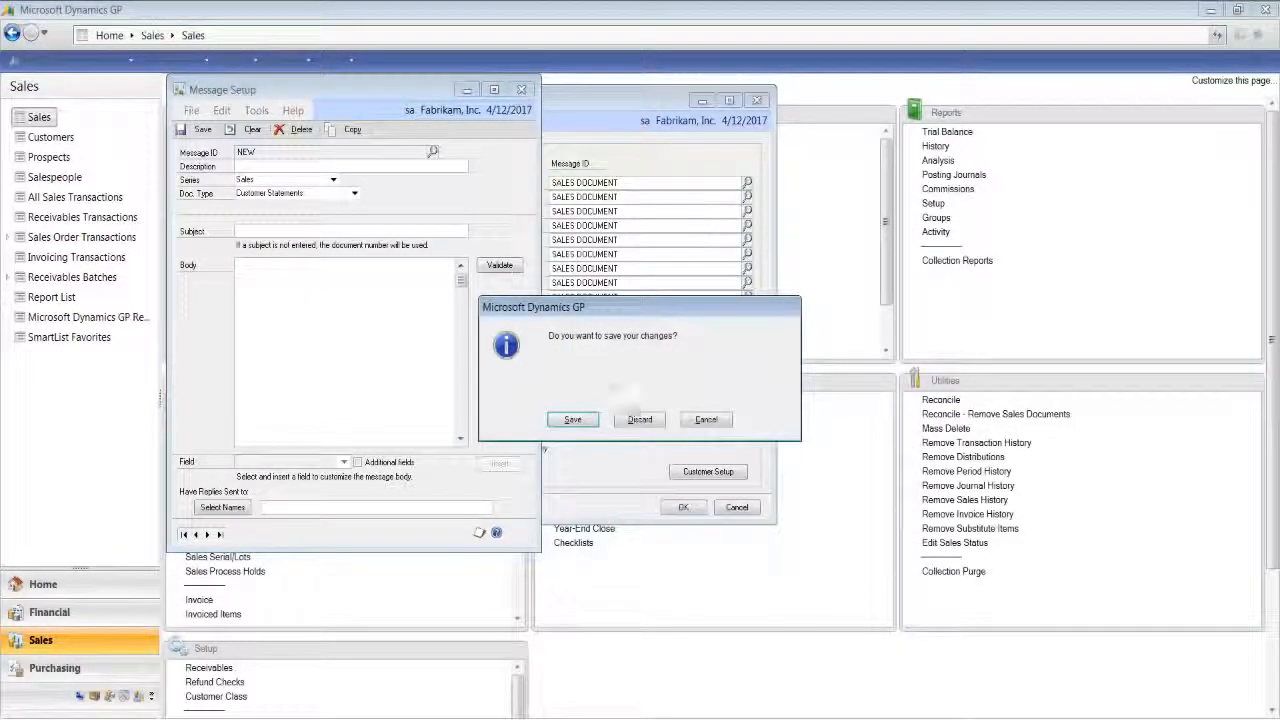
click(634, 417)
- Assign the existing CUST STMT message to Customer Statement and save the sales e-mail setup
click(747, 383)
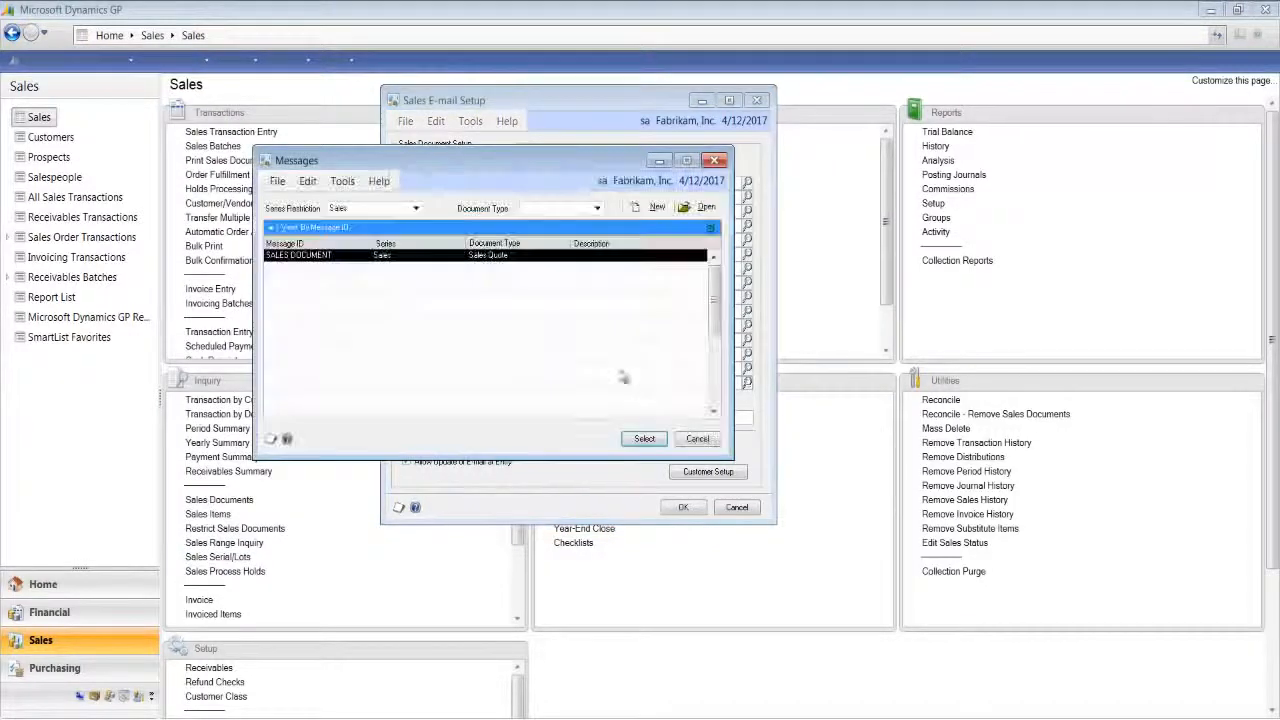
click(510, 256)
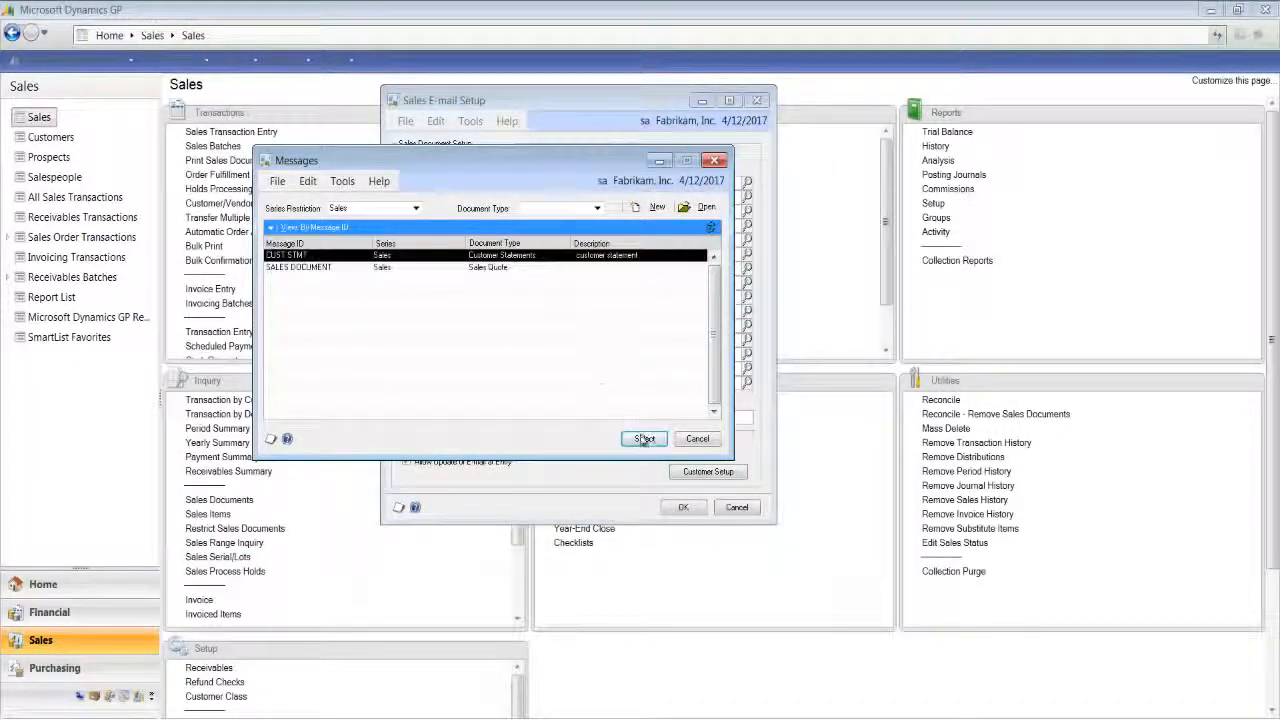
click(643, 439)
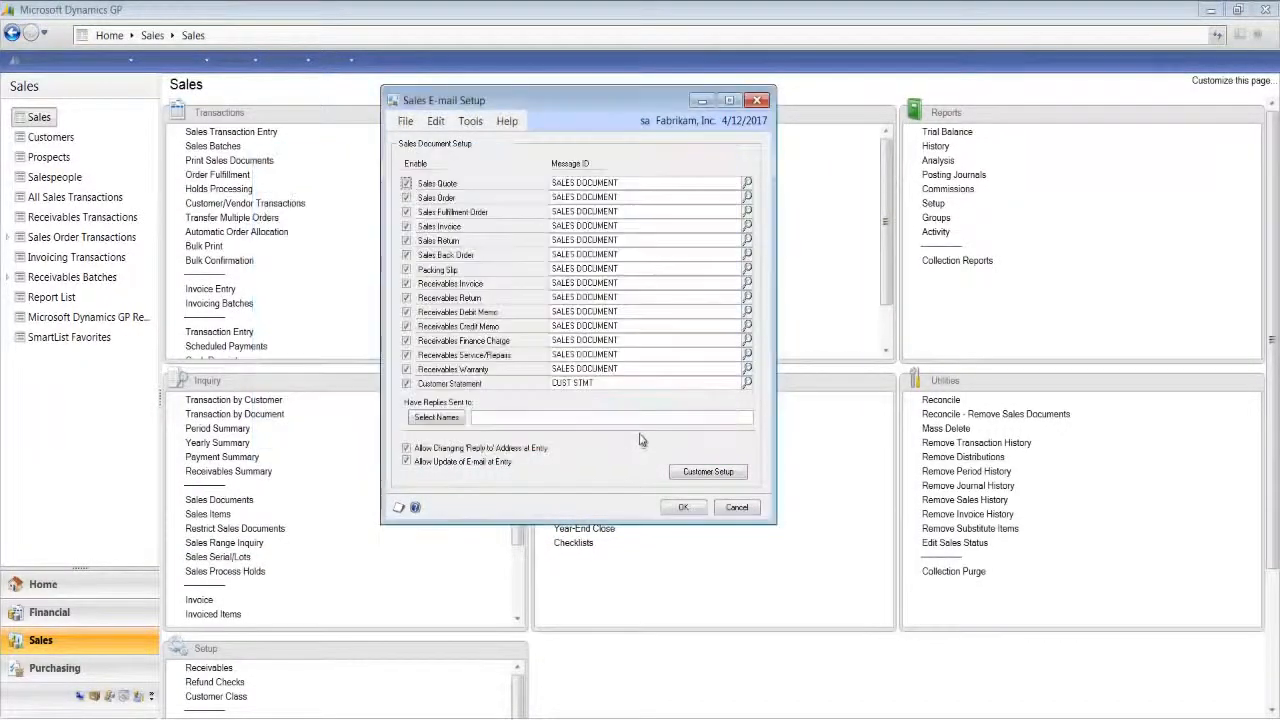
click(683, 508)
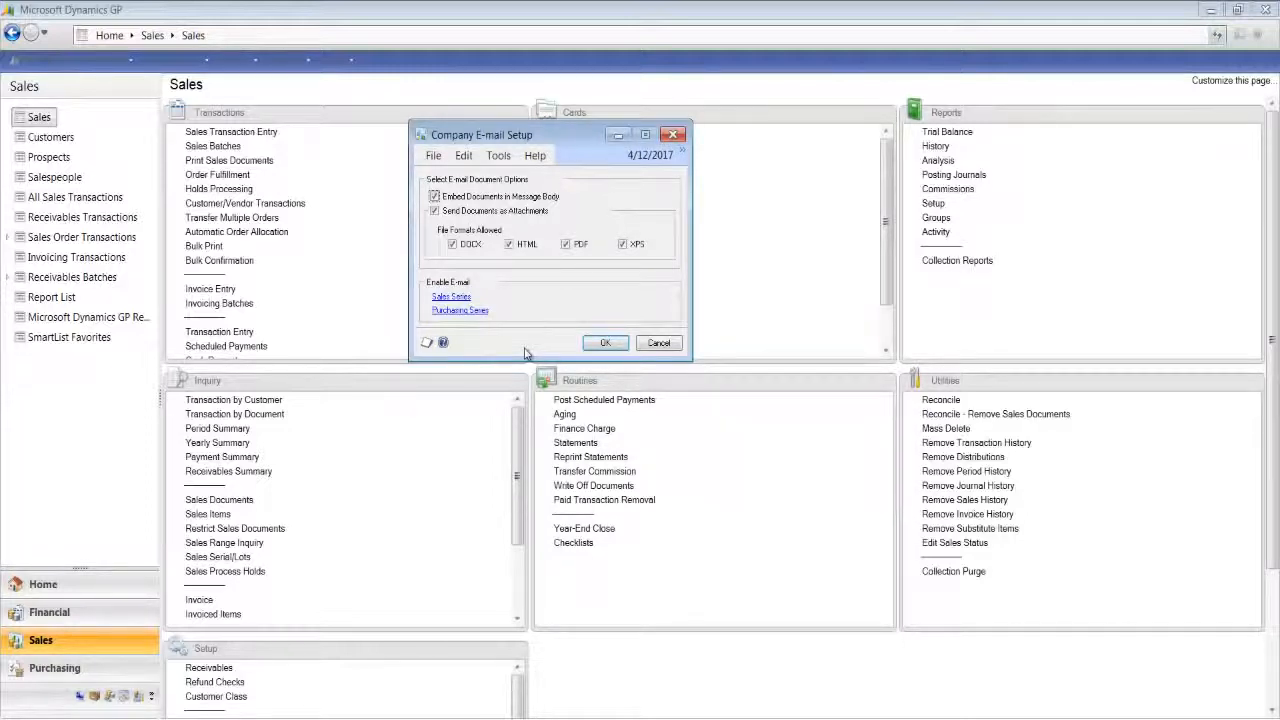
- Confirm the company e-mail setup and bring up the first customer record, Aaron Fitz Electrical, in Customer Maintenance
click(603, 343)
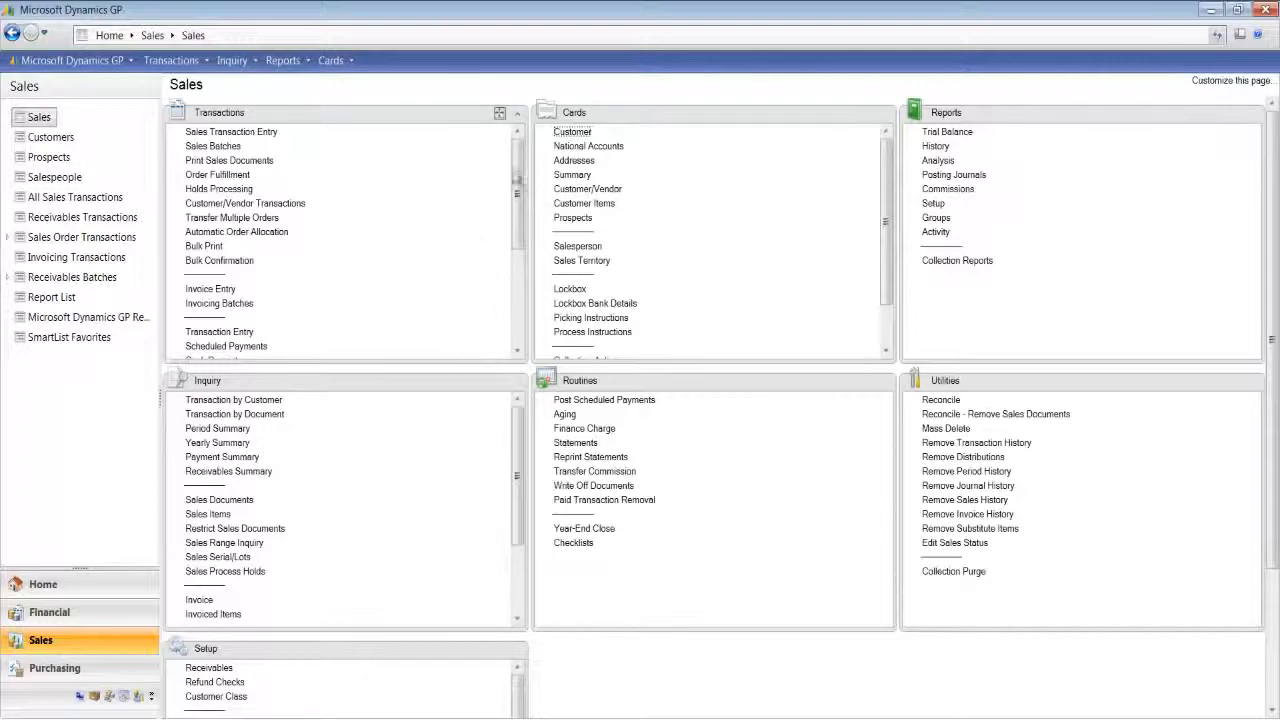
click(566, 133)
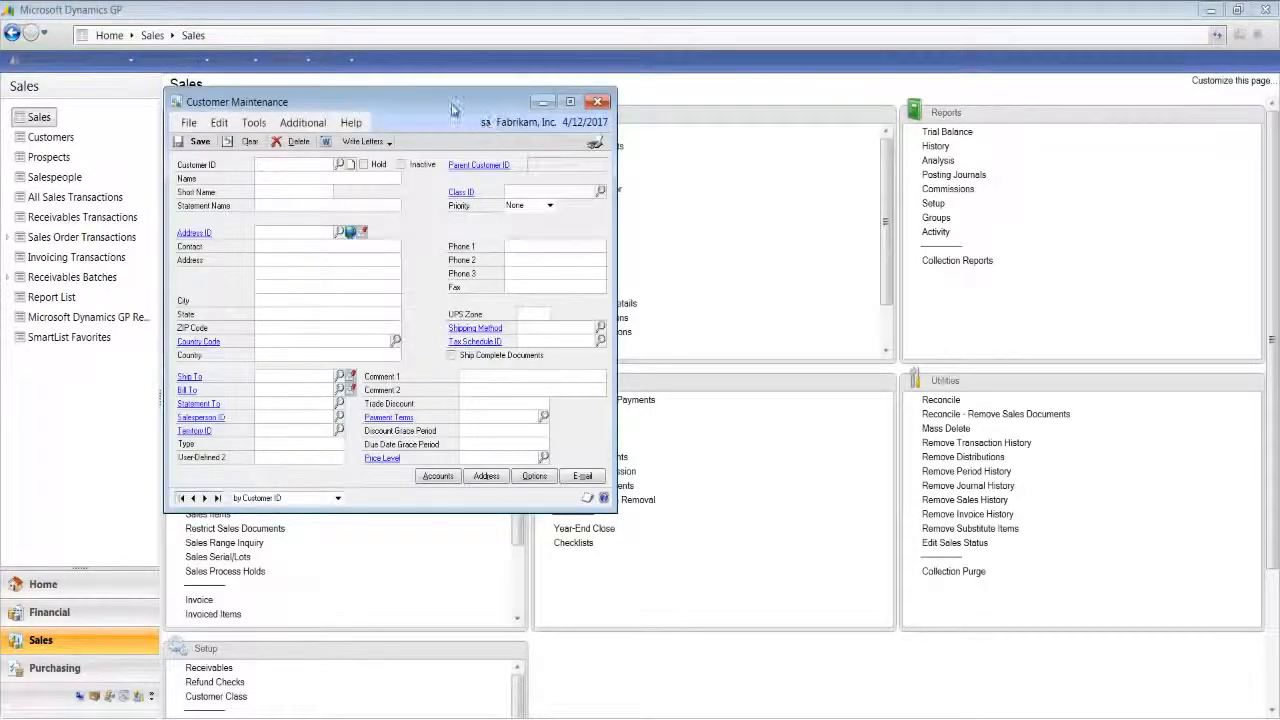
drag(591, 113, 649, 116)
click(380, 506)
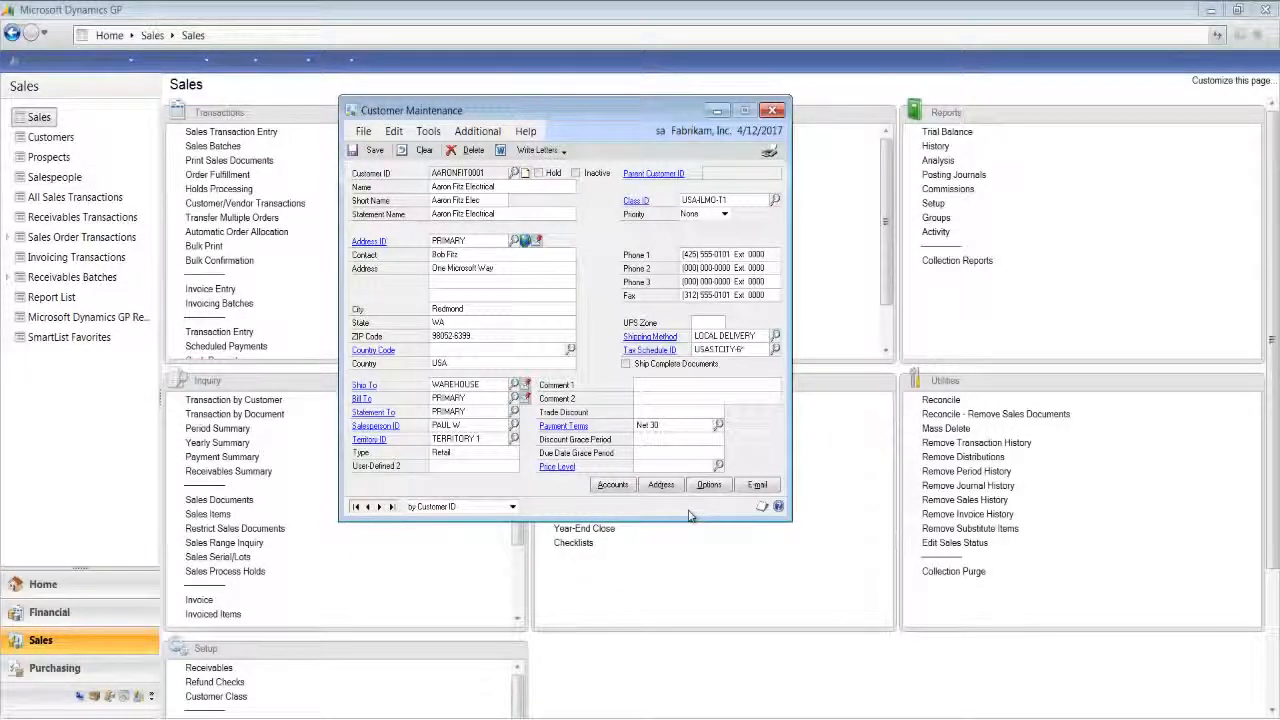
- Enable e-mailing of Customer Statement in DOCX format in the customer's e-mail options and accept the settings
click(757, 486)
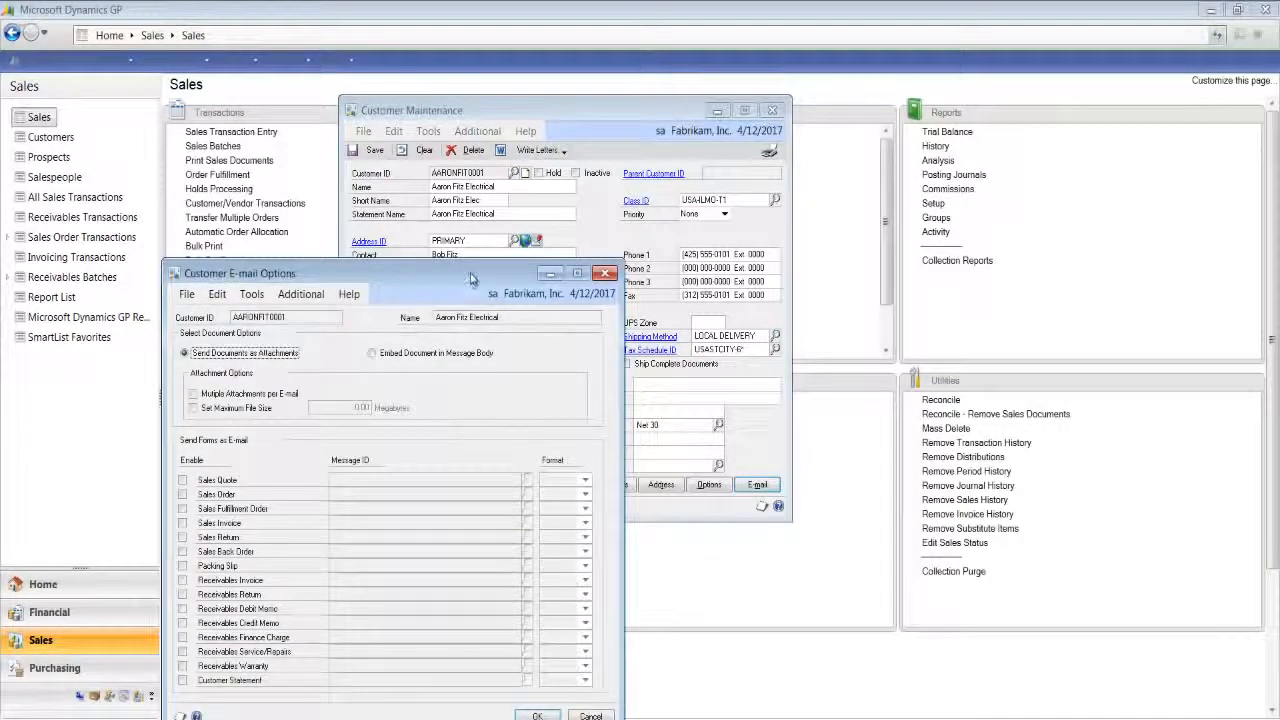
drag(471, 278, 593, 99)
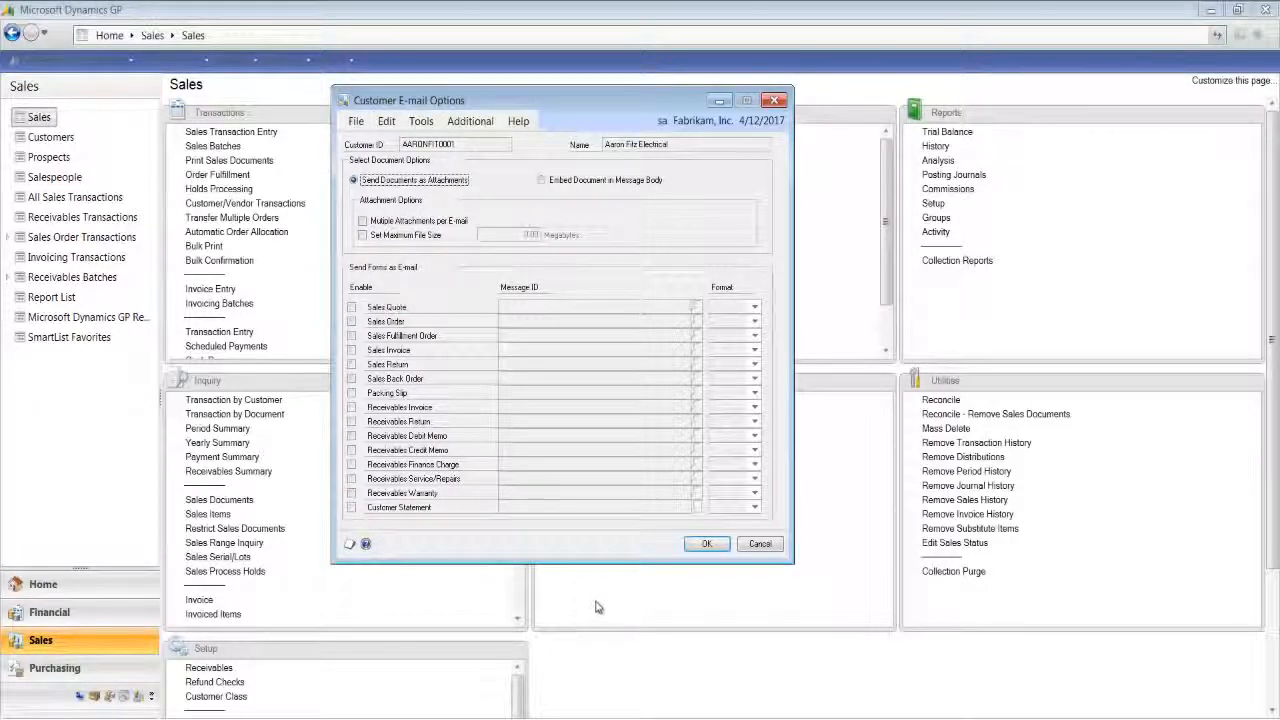
click(352, 509)
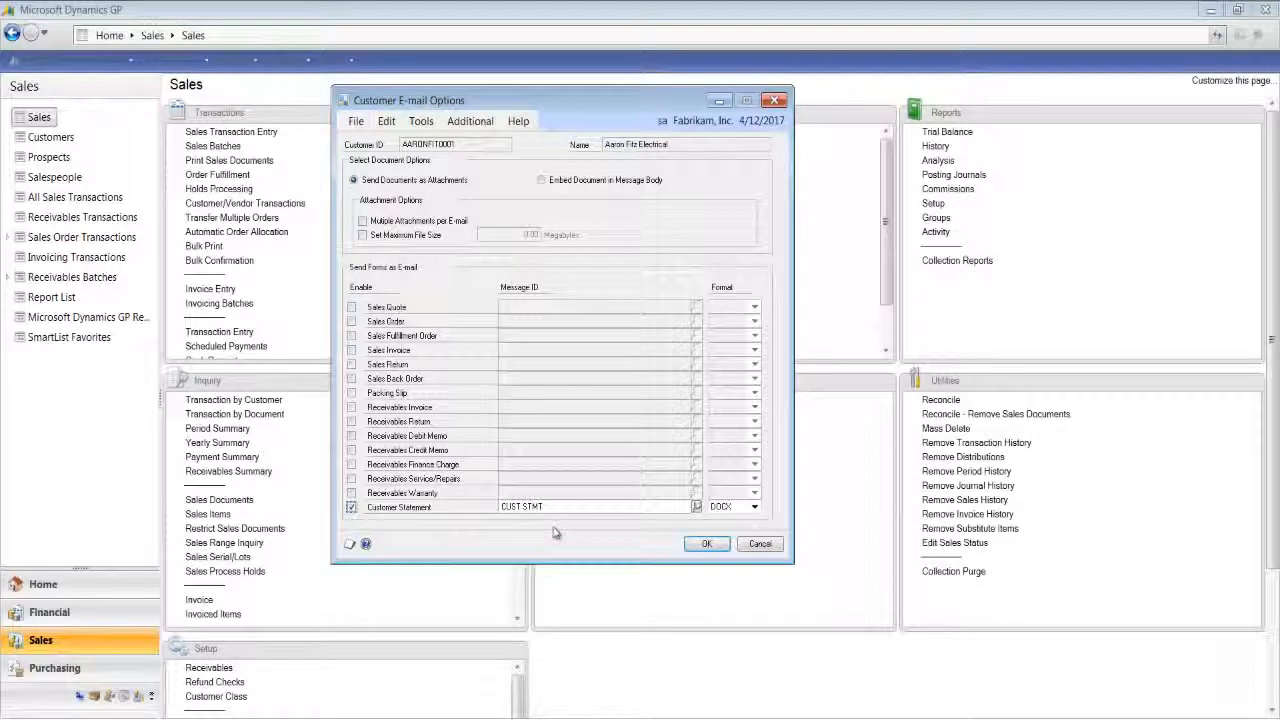
click(755, 508)
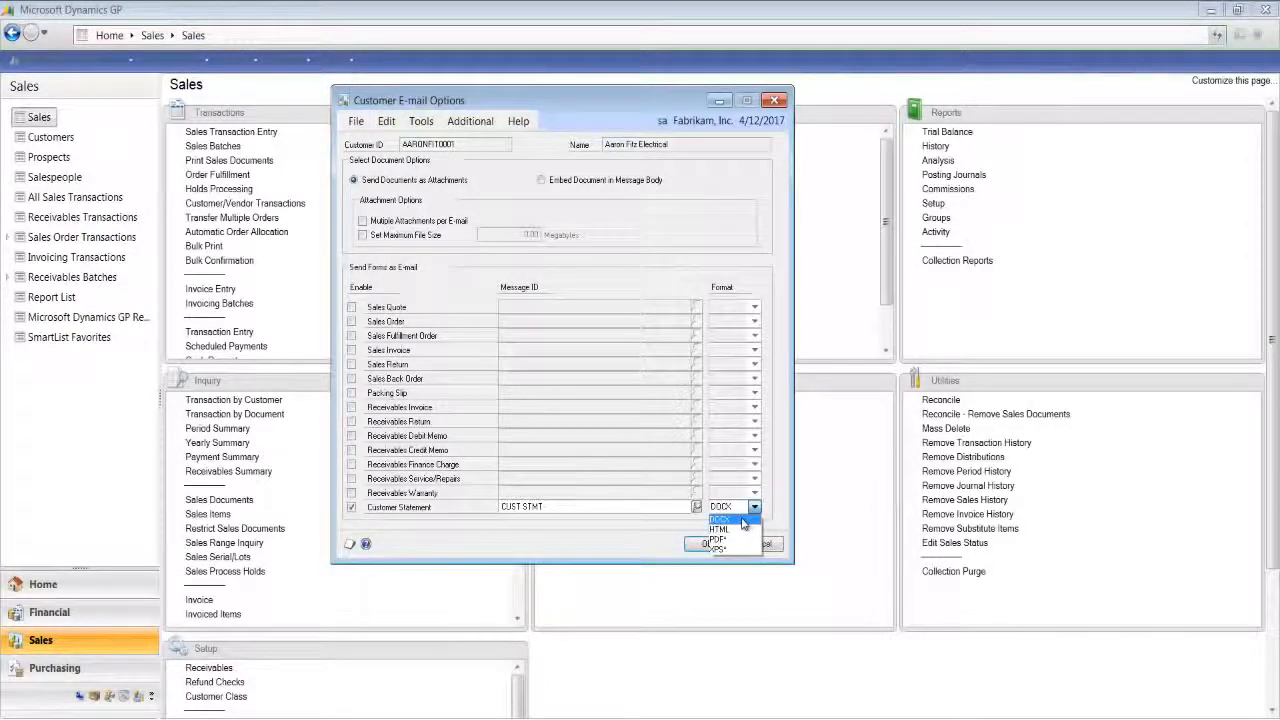
click(743, 521)
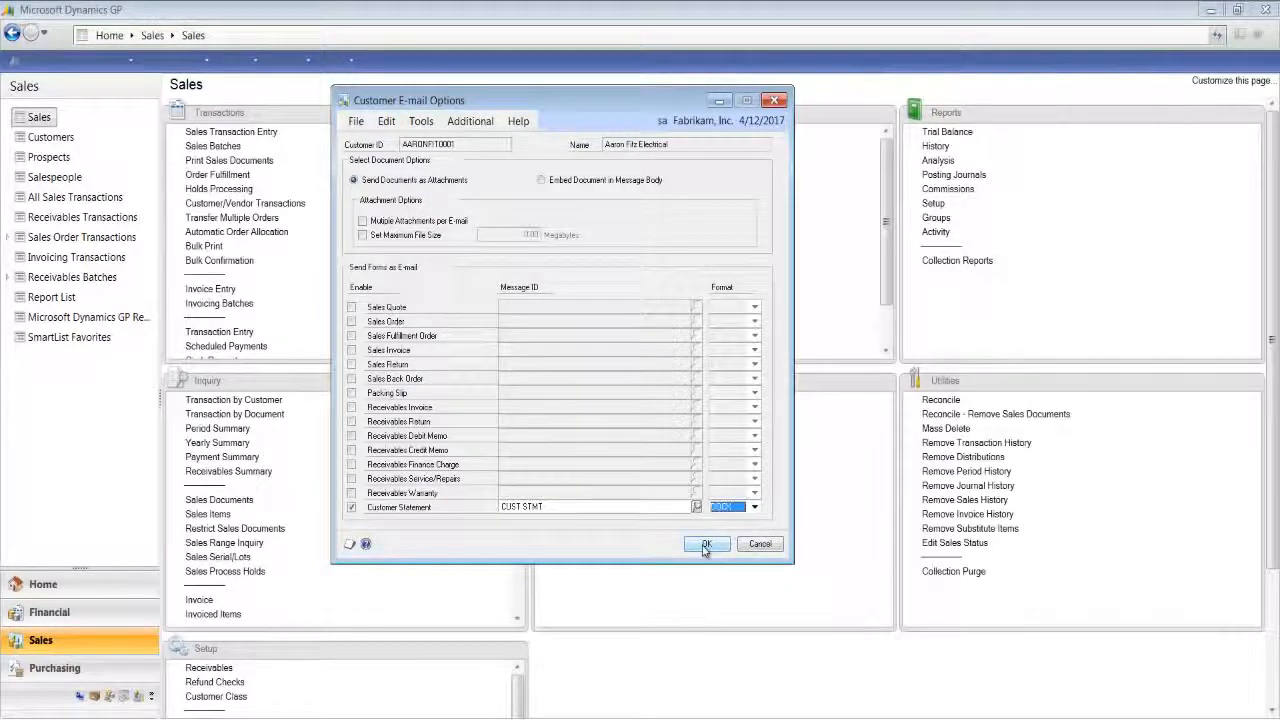
click(706, 546)
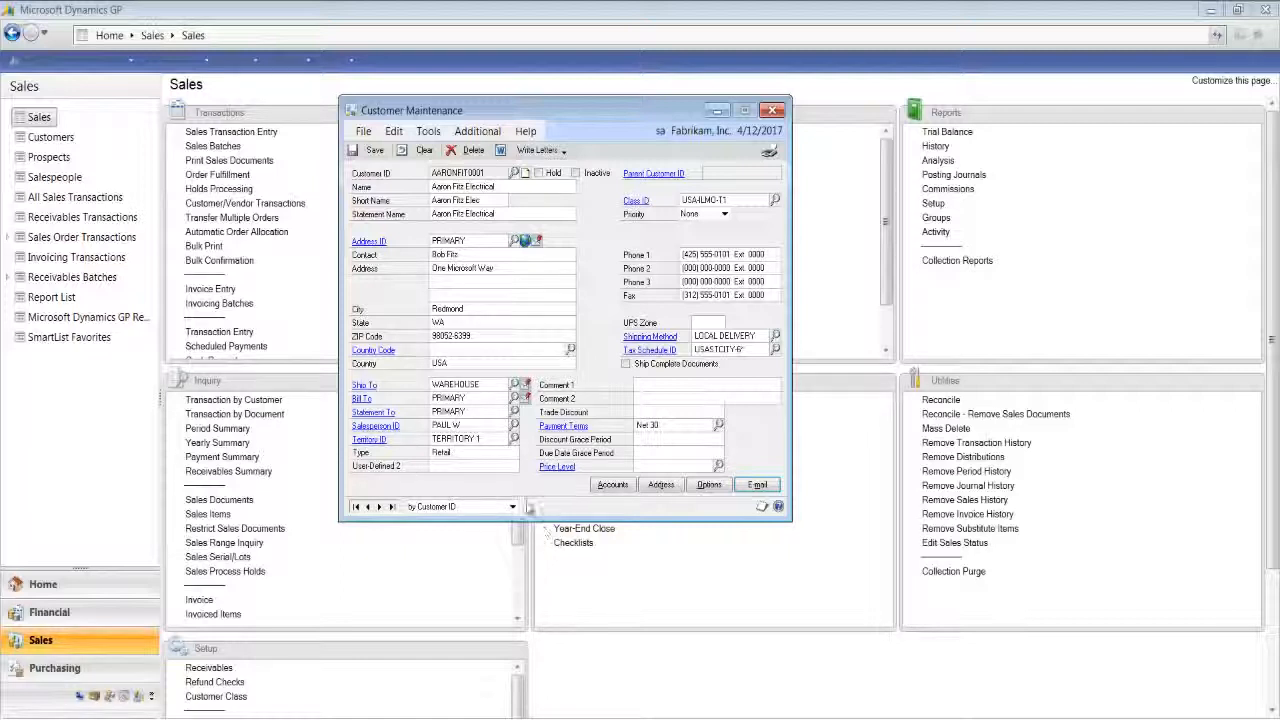
- Check the customer's Statement To address and the To e-mail recipient of the PRIMARY address in Internet Information
double_click(472, 411)
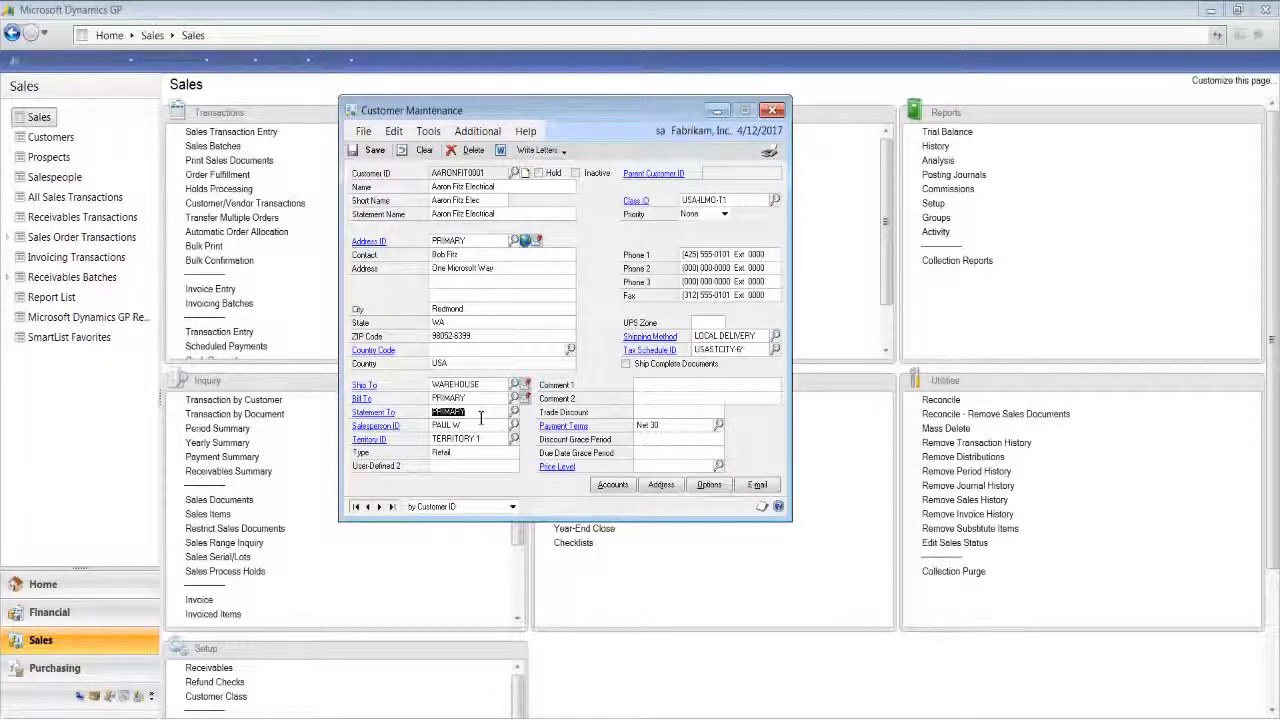
click(526, 245)
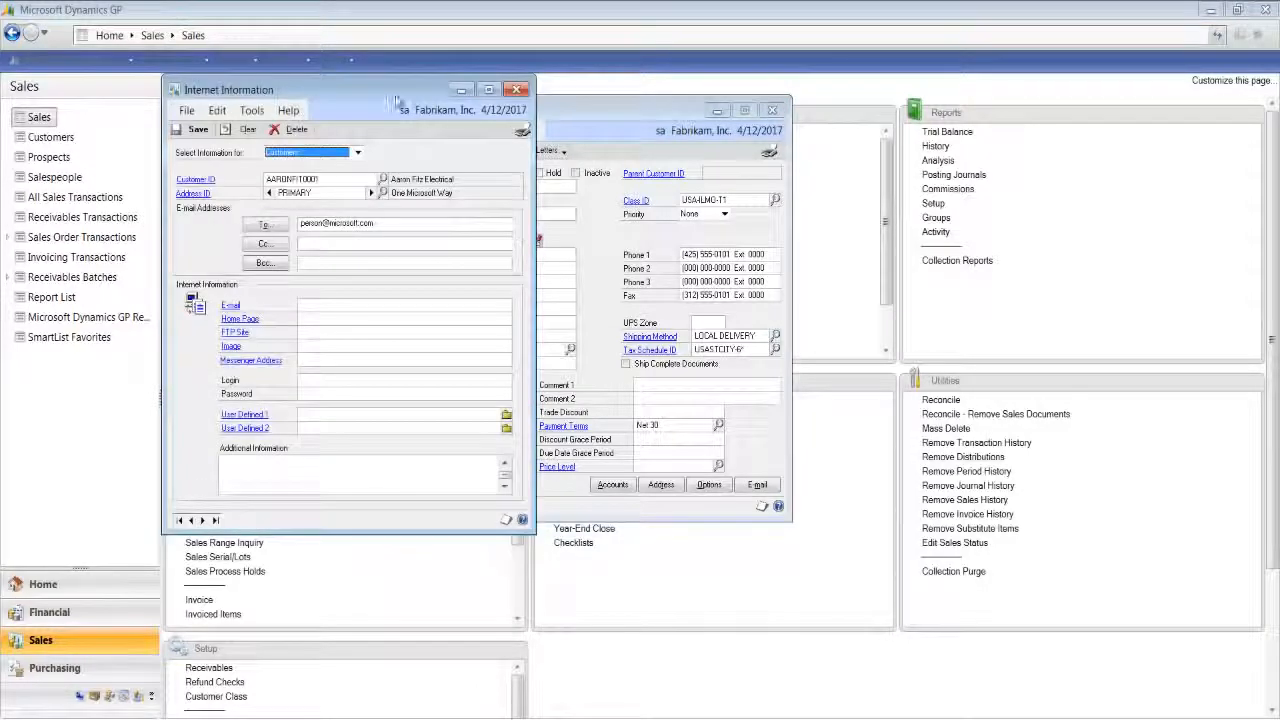
drag(650, 110, 765, 122)
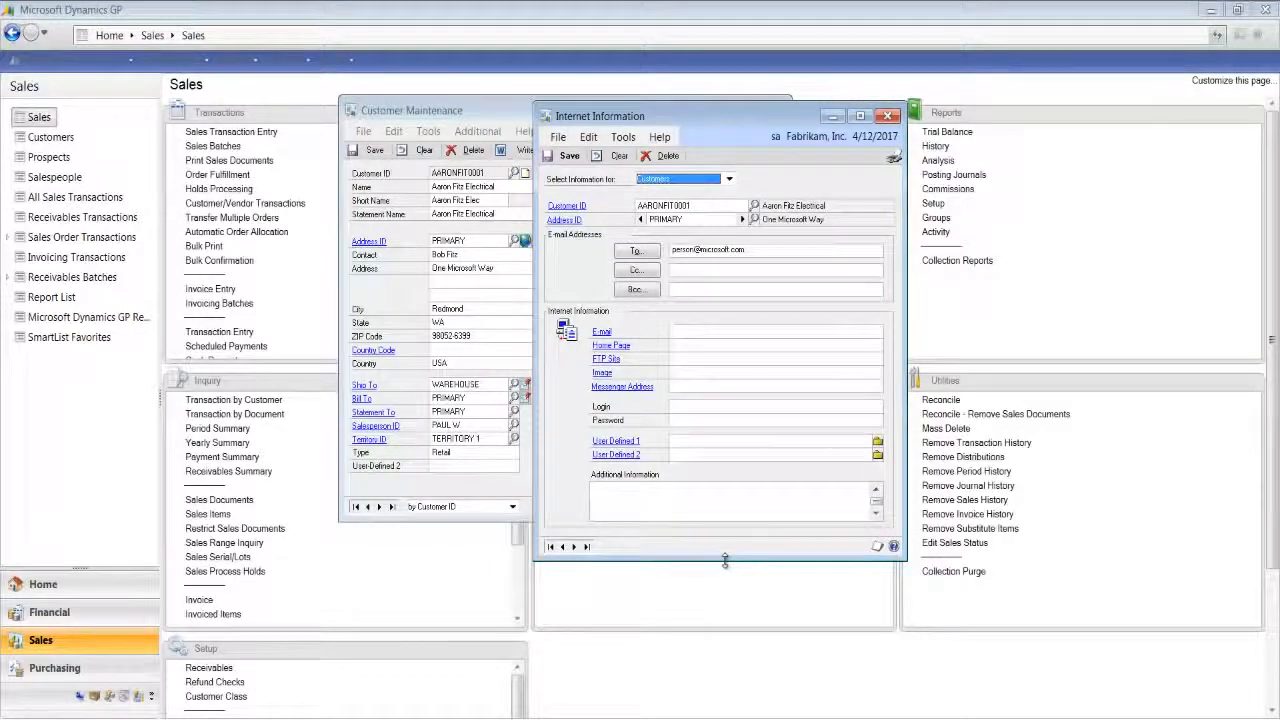
double_click(687, 220)
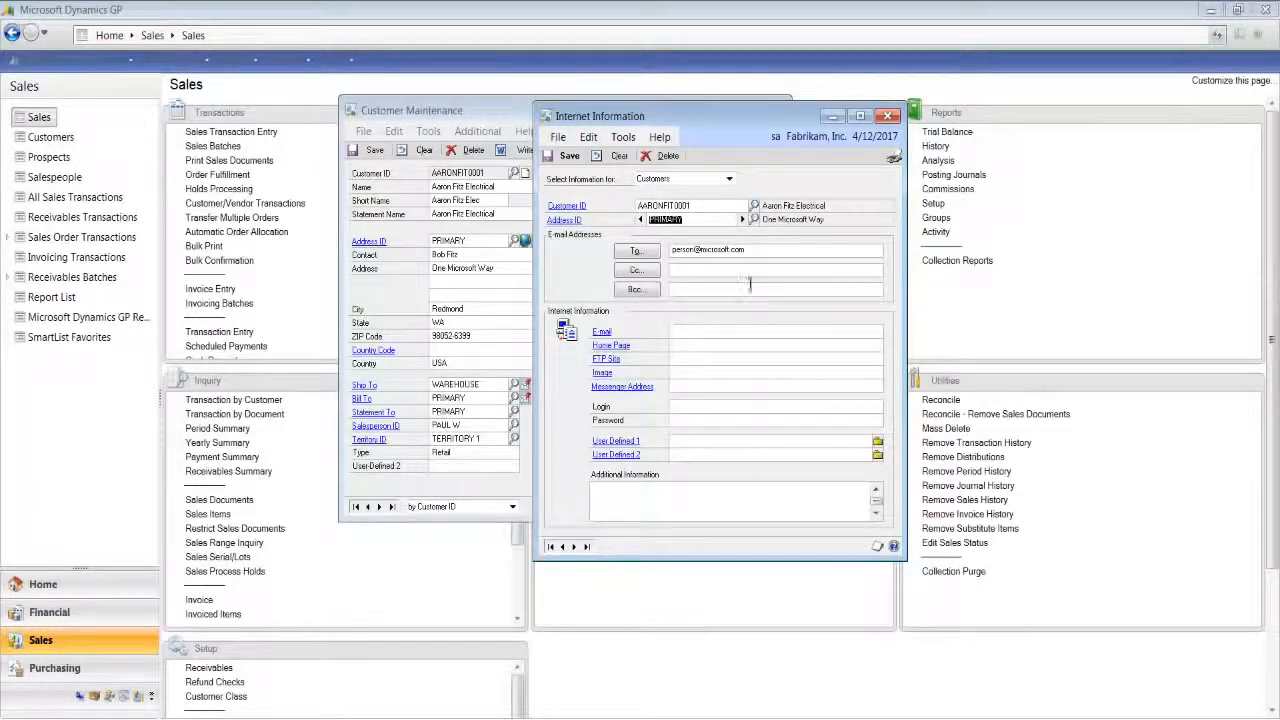
drag(746, 250, 713, 251)
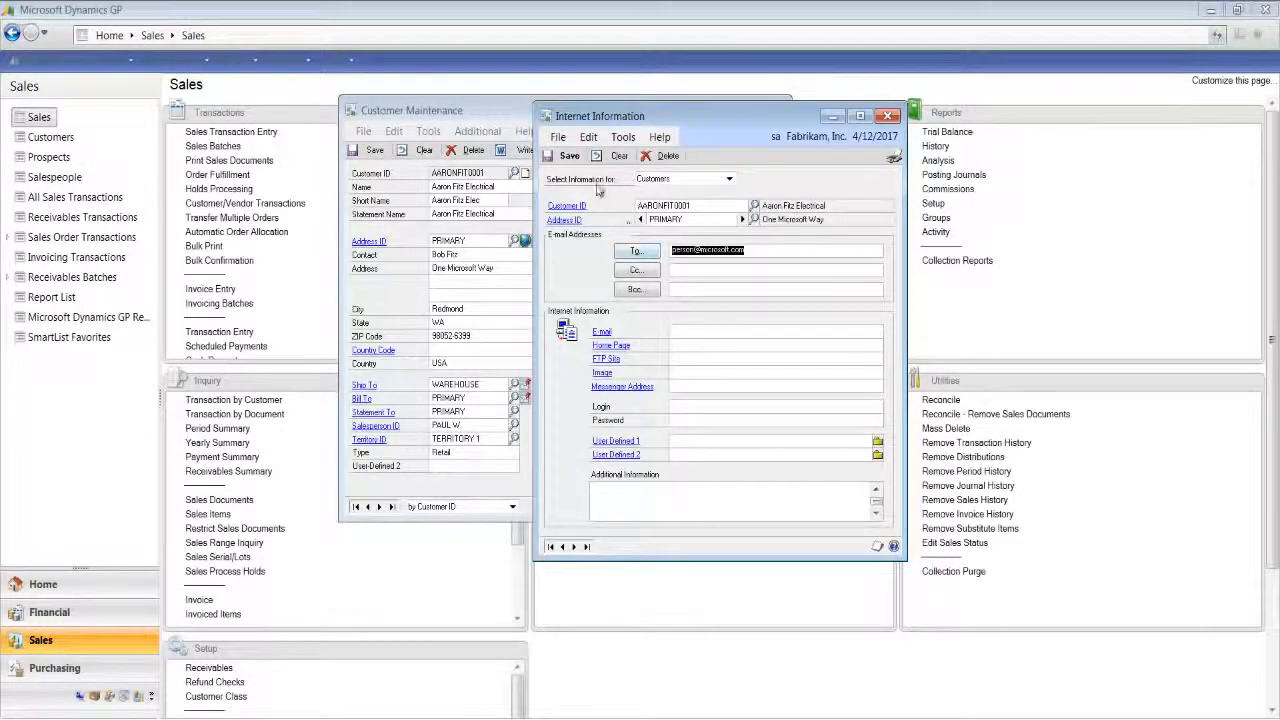
click(568, 157)
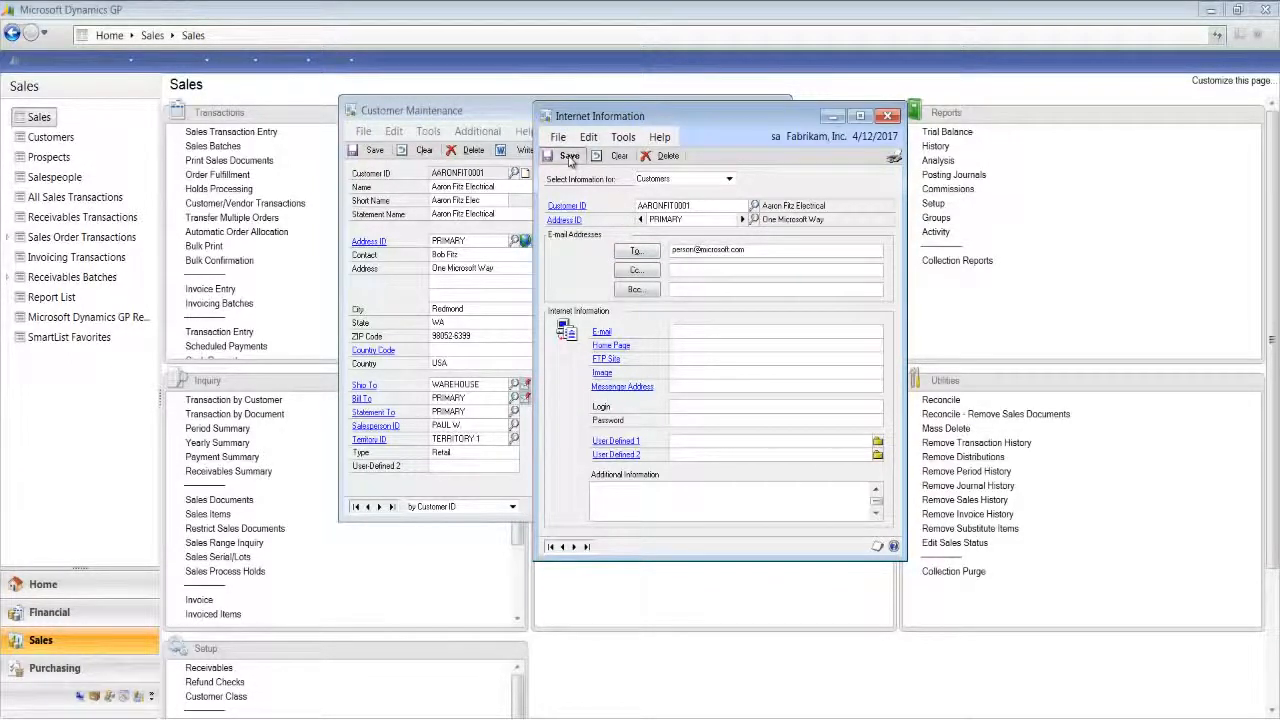
click(887, 116)
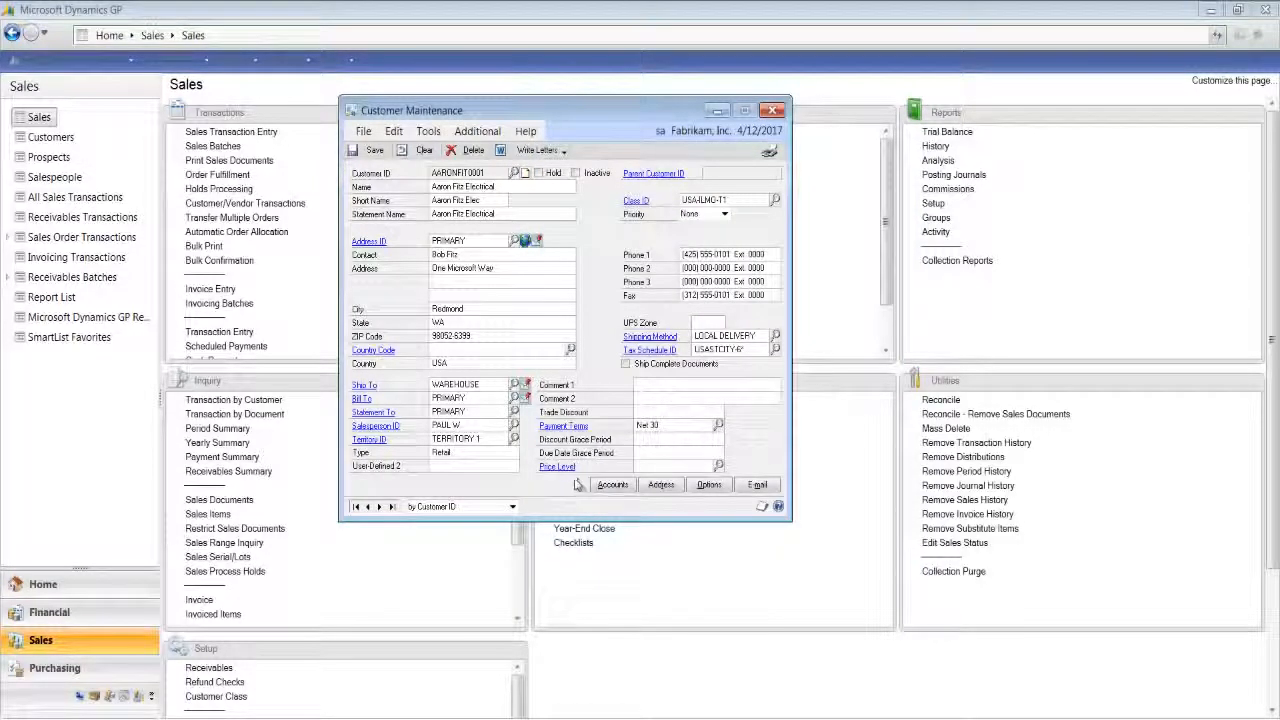
- Check the Send E-mail Statements section of the customer's maintenance options and save the customer record
click(709, 487)
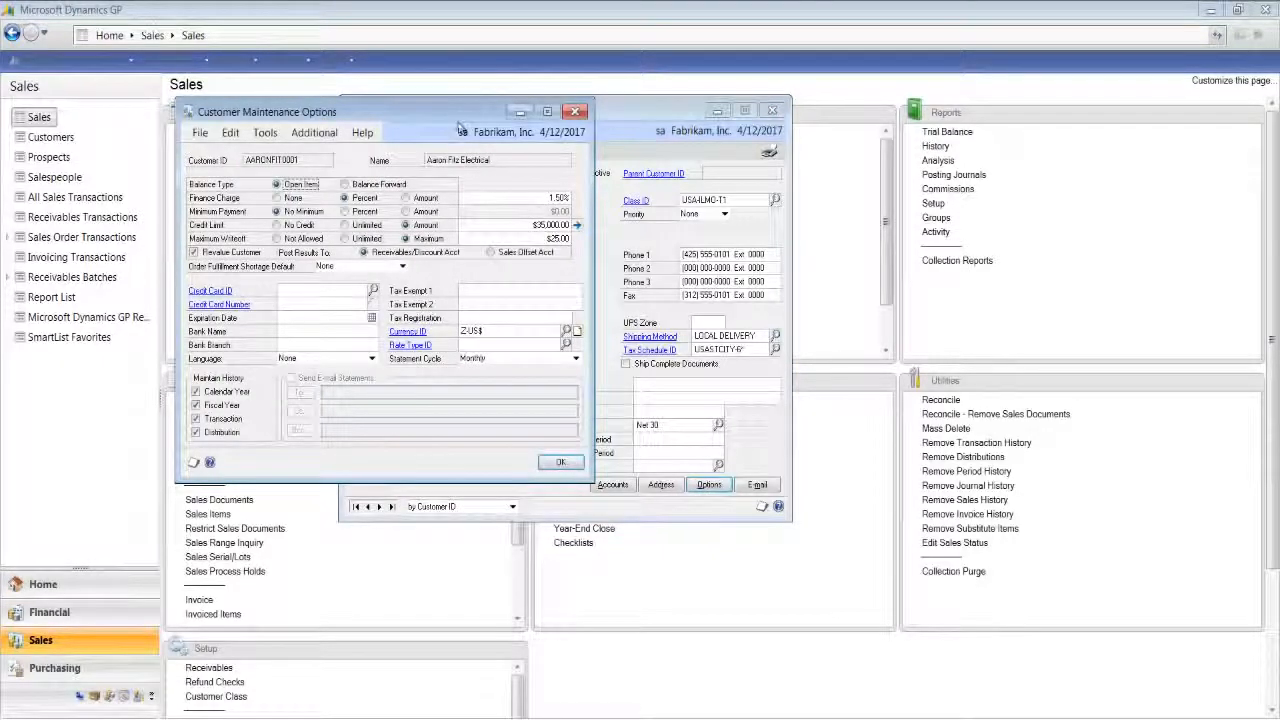
drag(460, 117, 645, 122)
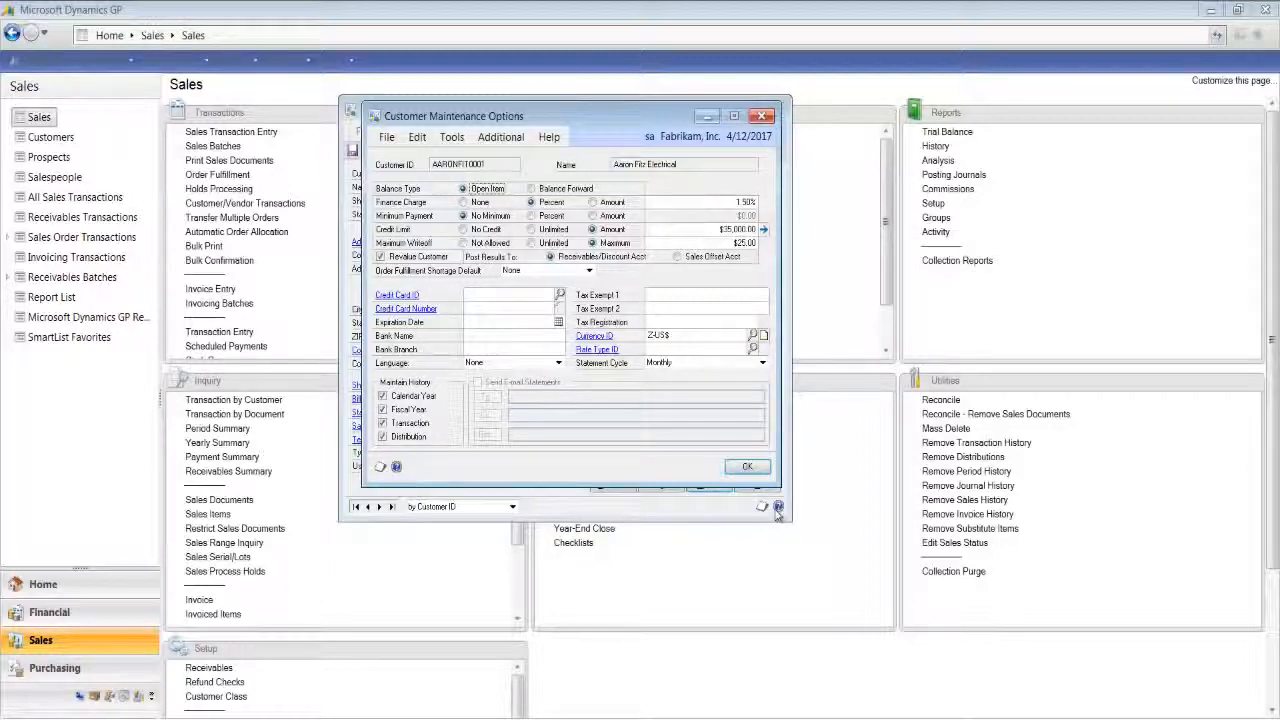
click(747, 467)
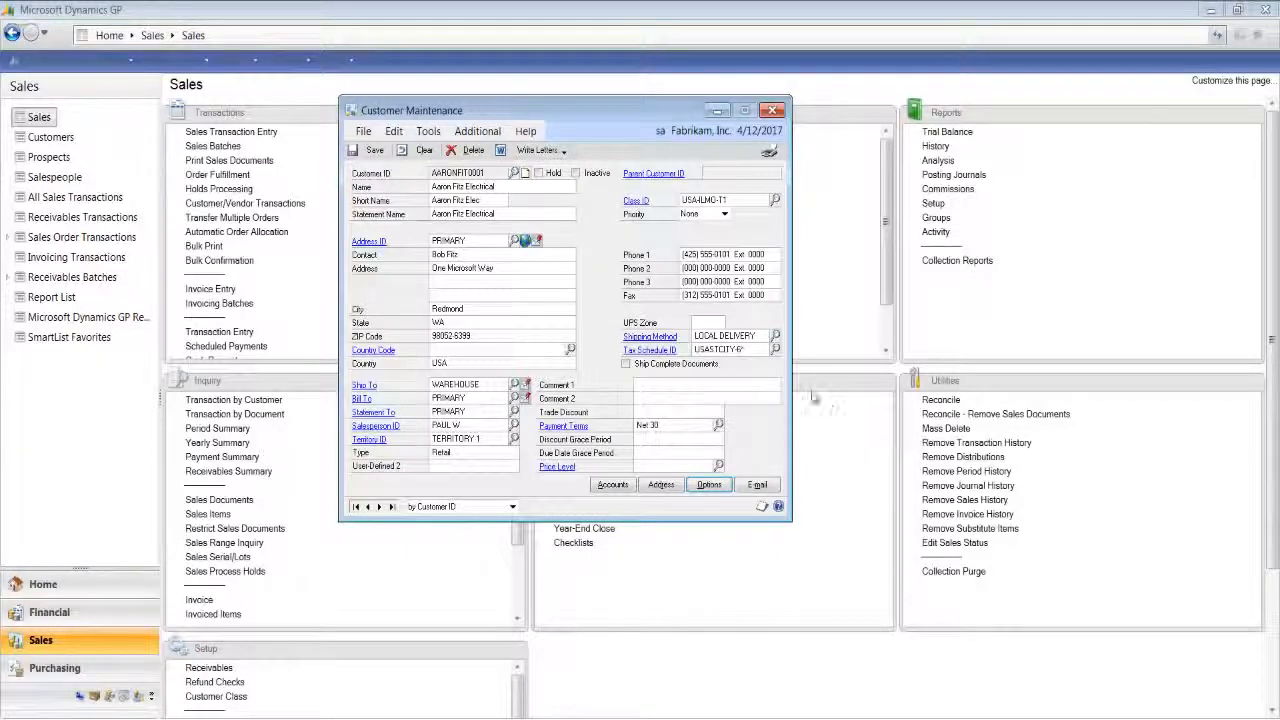
click(368, 152)
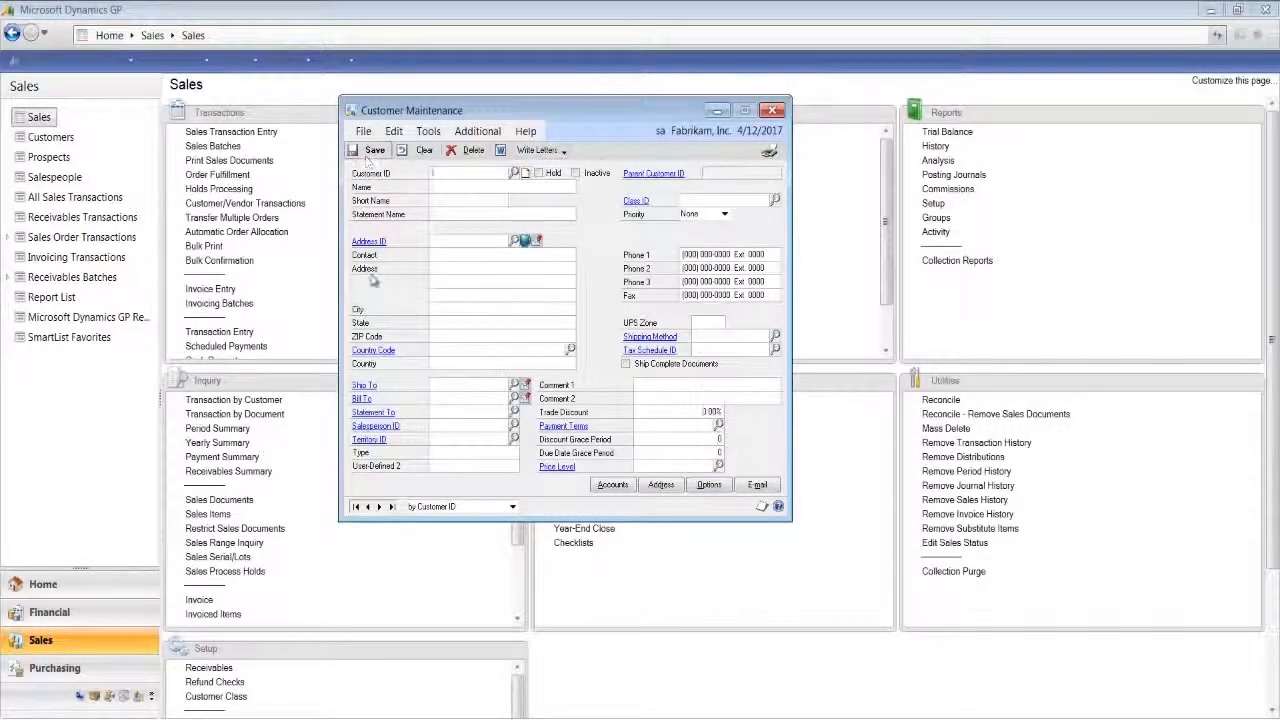
click(773, 110)
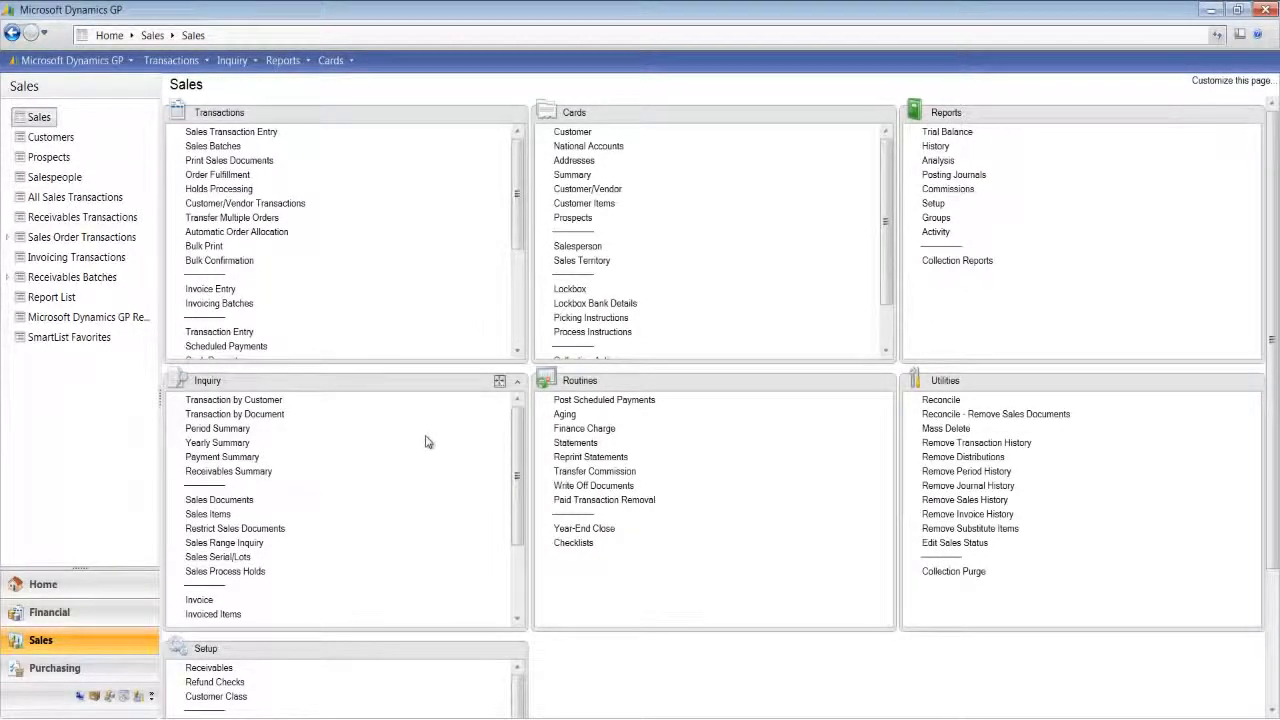
- Load the BLANK FORM option in Print Receivables Statements with the form kept as On Blank Paper
click(568, 444)
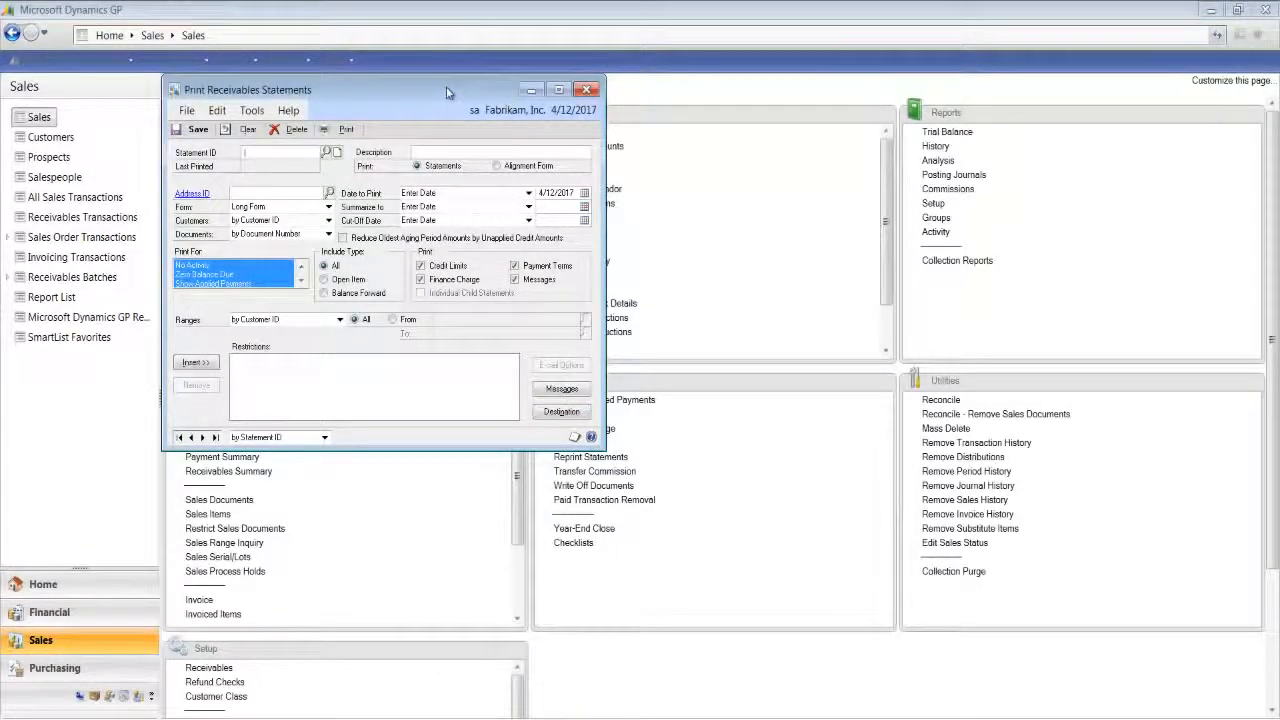
drag(447, 93, 606, 106)
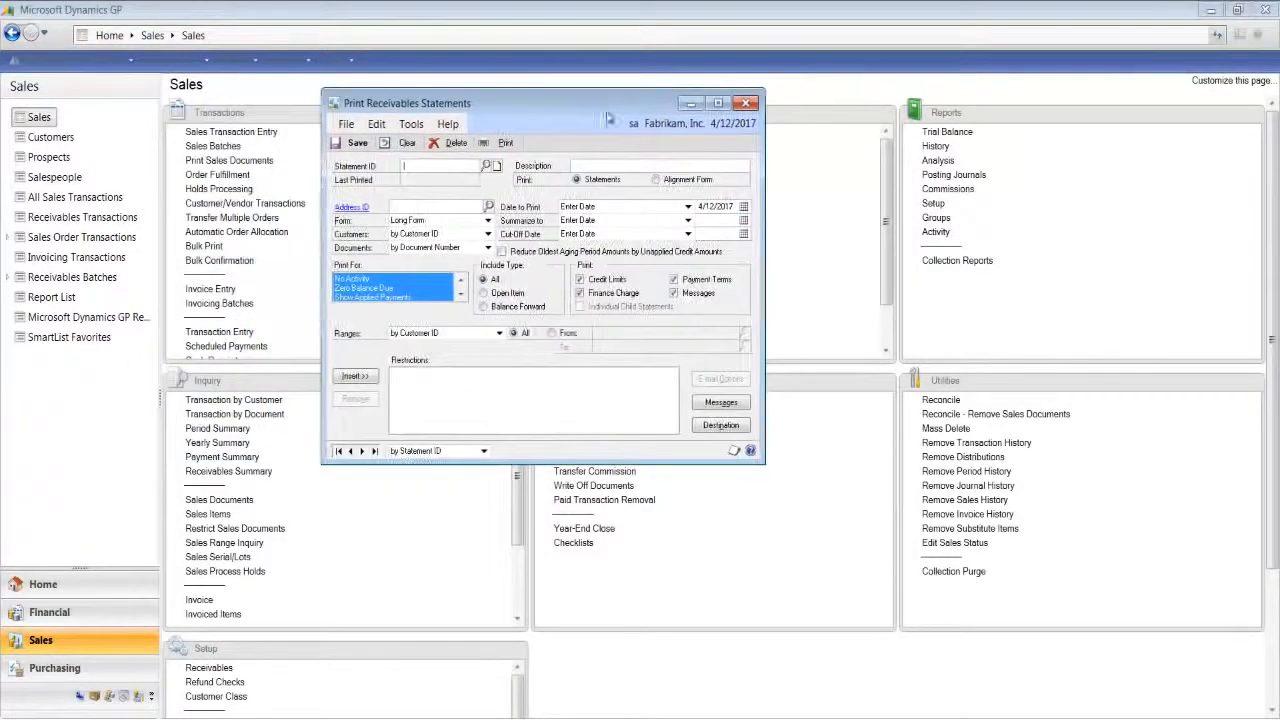
click(486, 167)
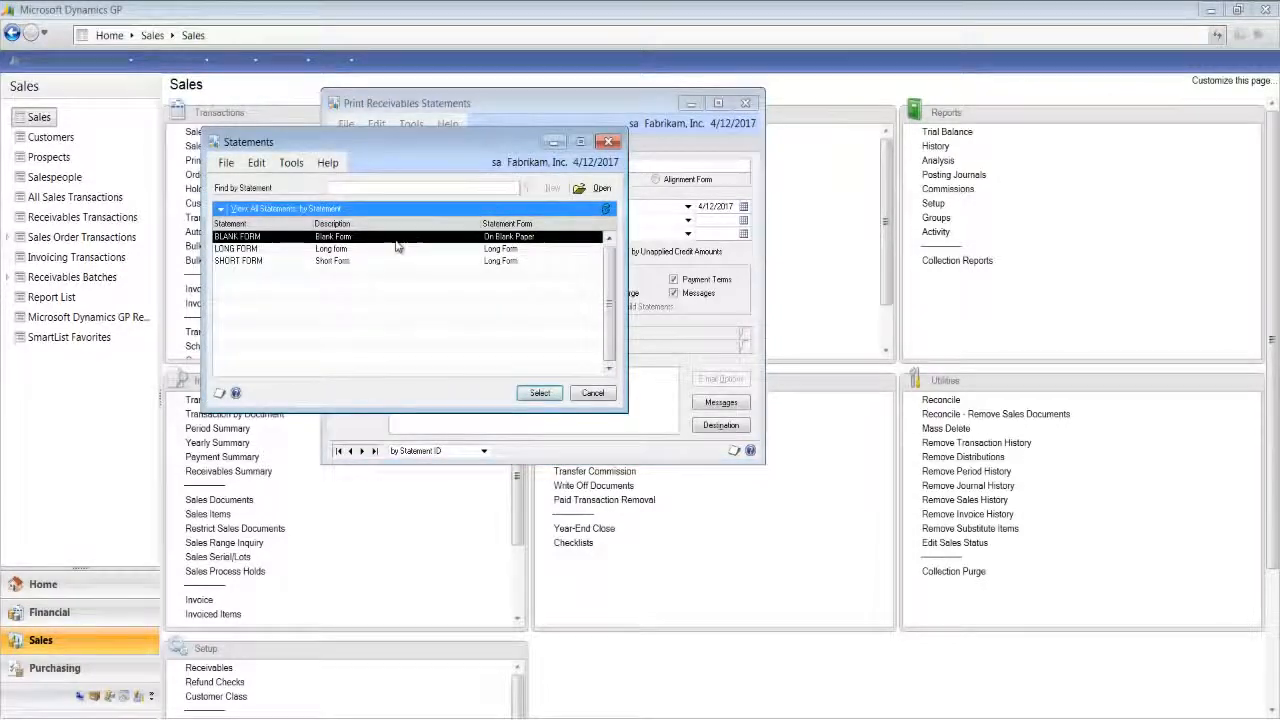
click(535, 394)
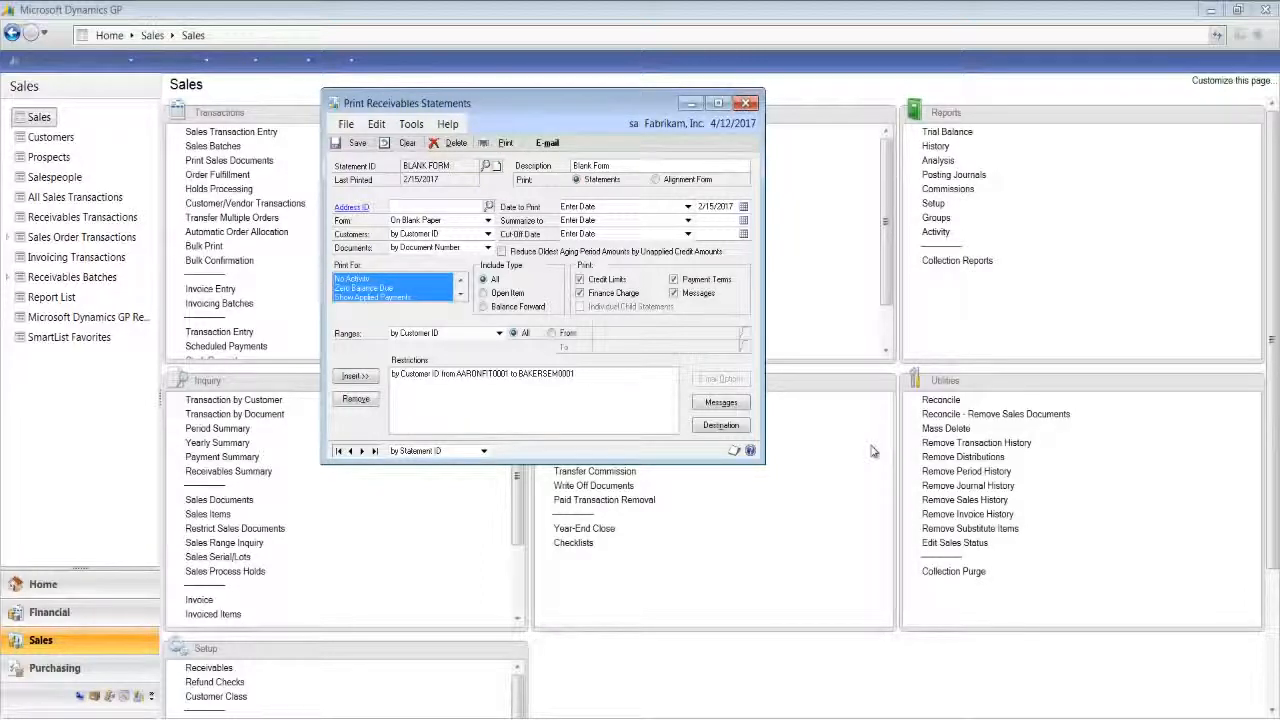
click(487, 221)
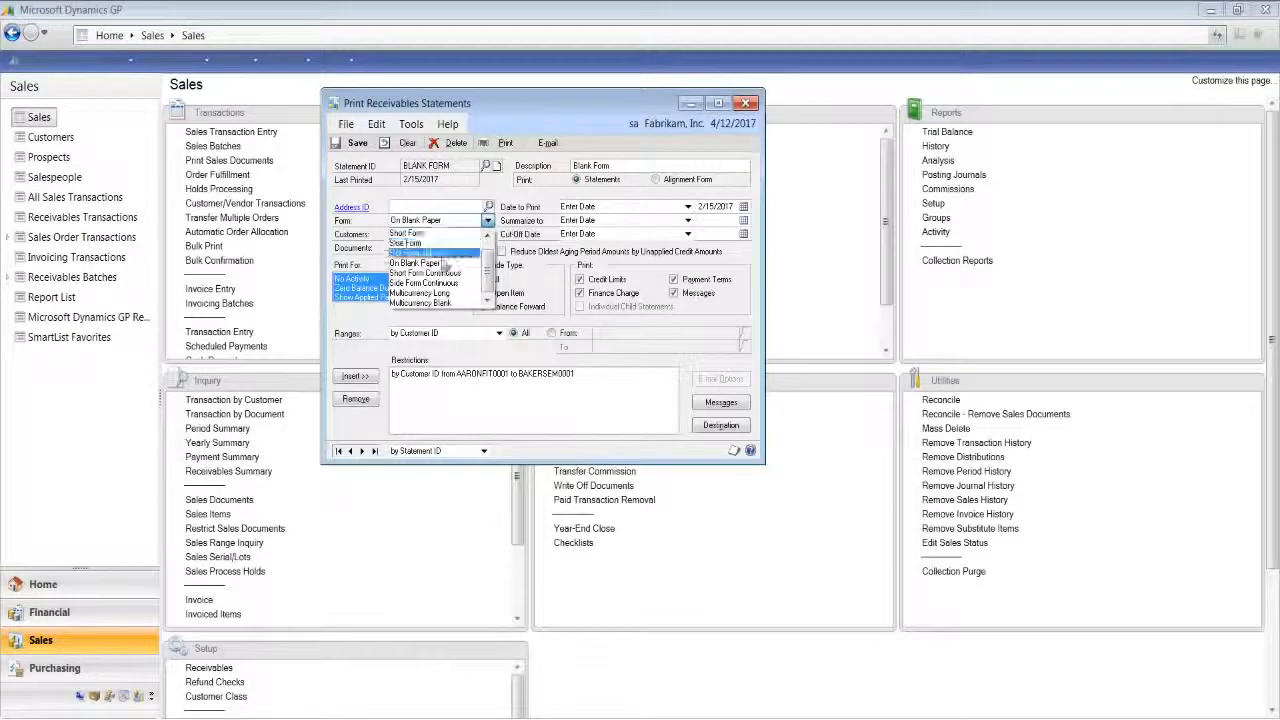
click(443, 263)
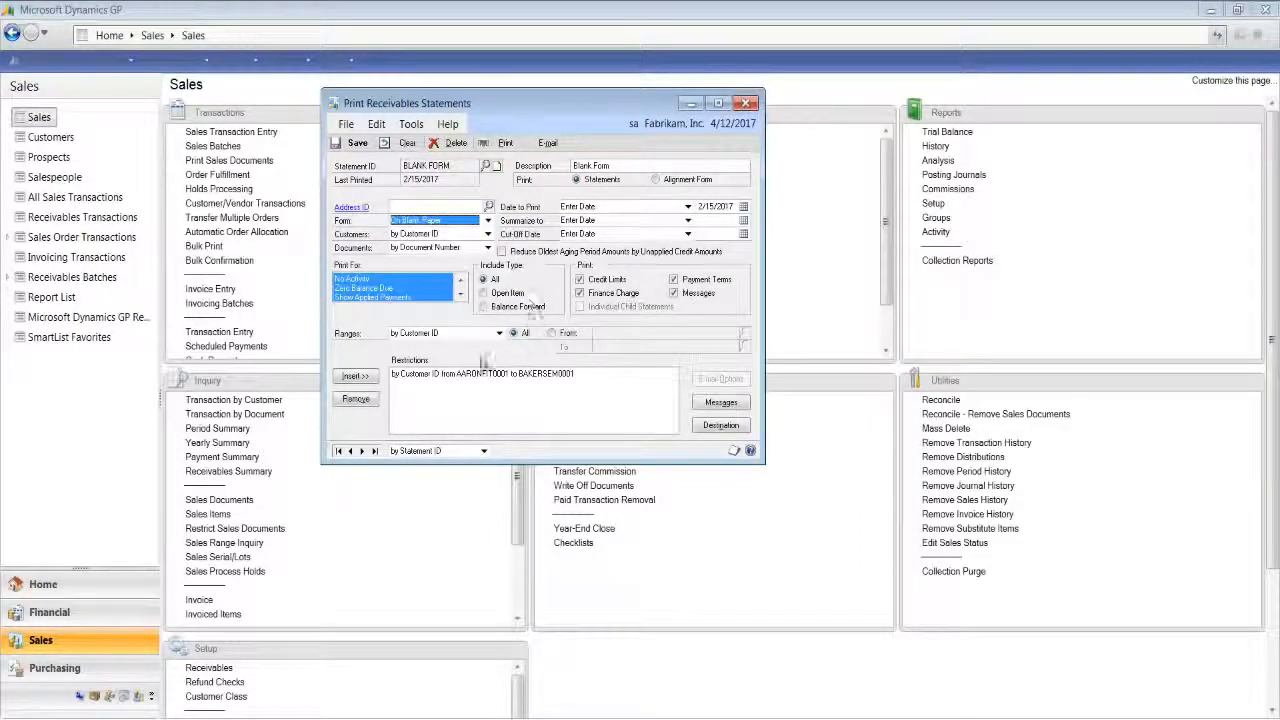
- Turn off the File destination for the statement report, leaving the template output going to Screen only
click(720, 426)
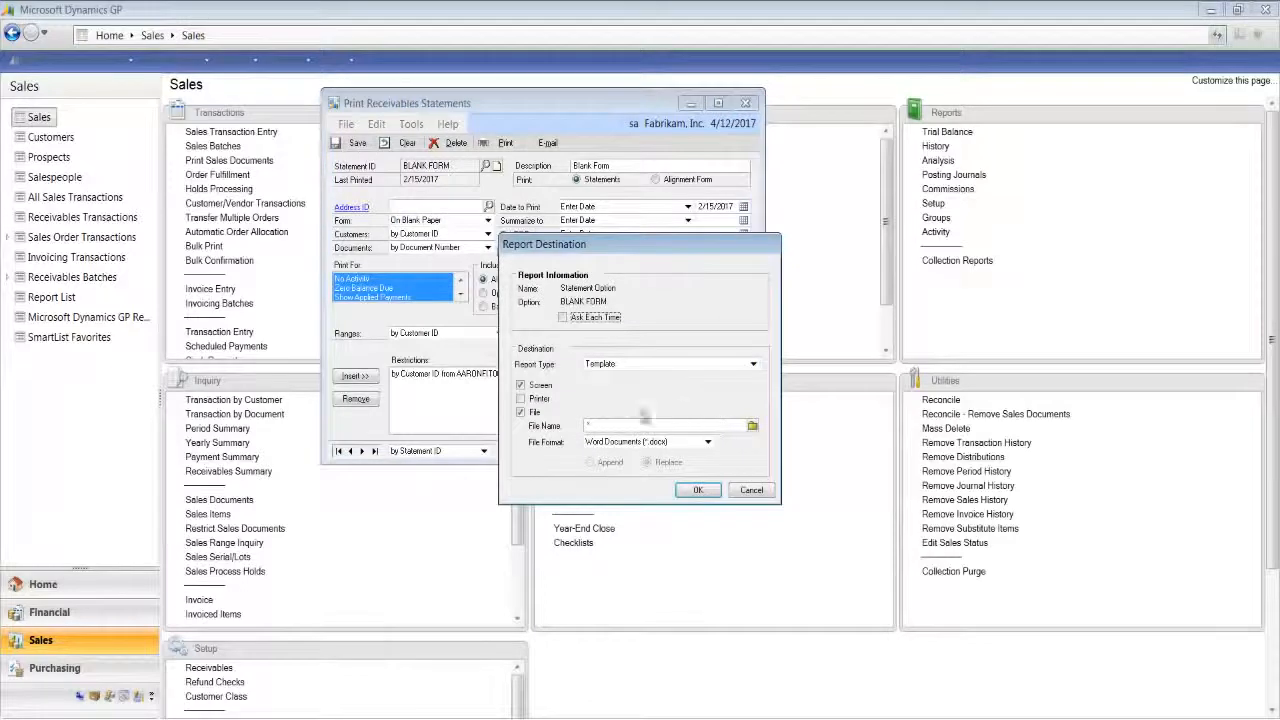
click(521, 413)
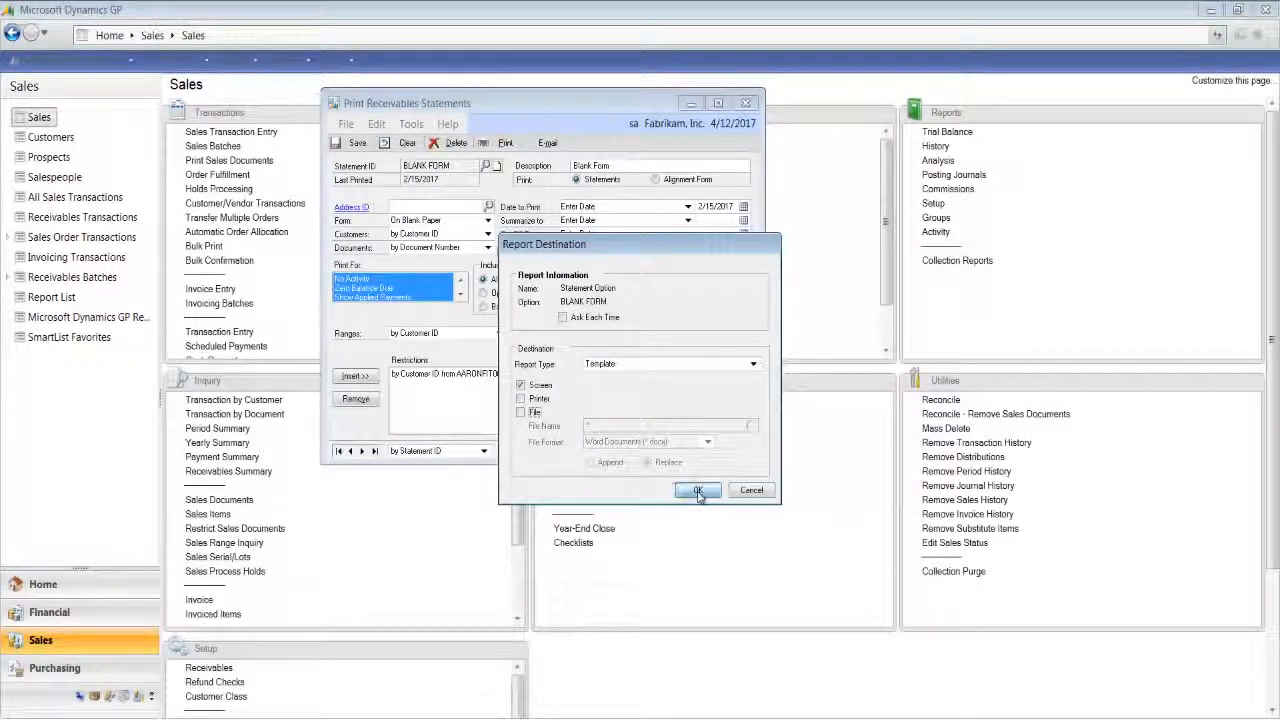
click(697, 490)
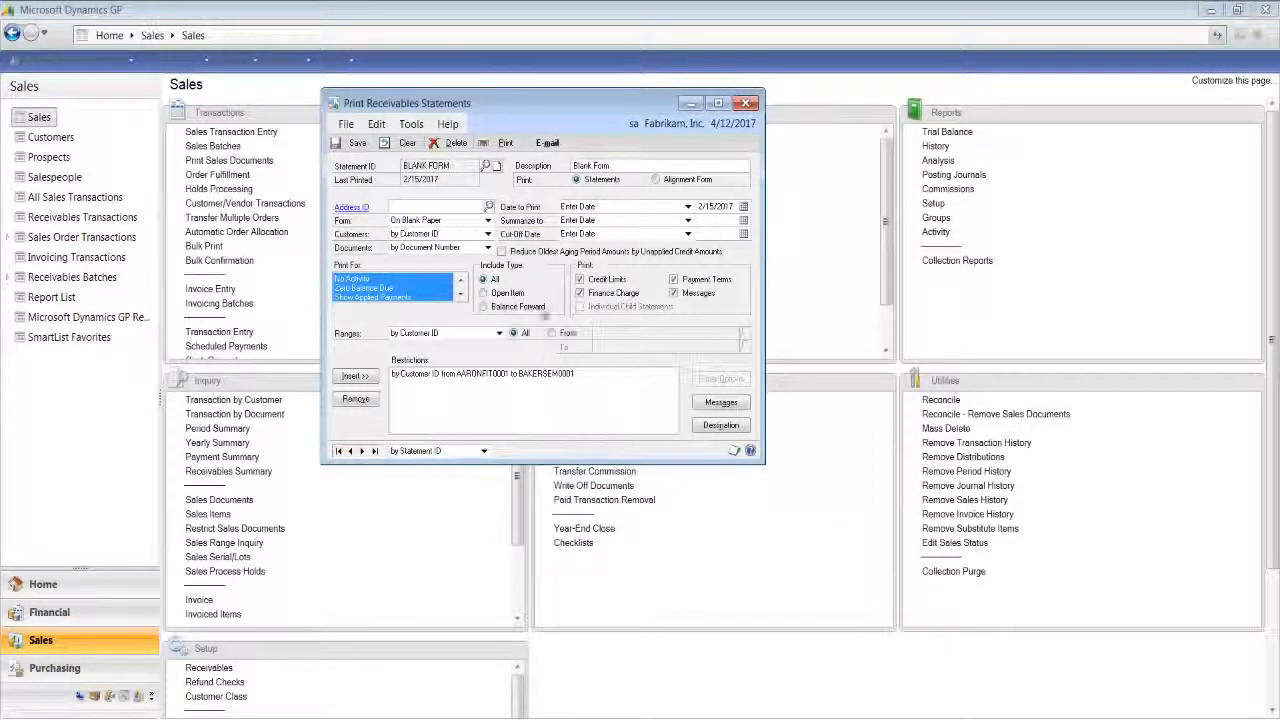
- Print the statements with the option changes saved, review the generated Word document and close it
click(505, 143)
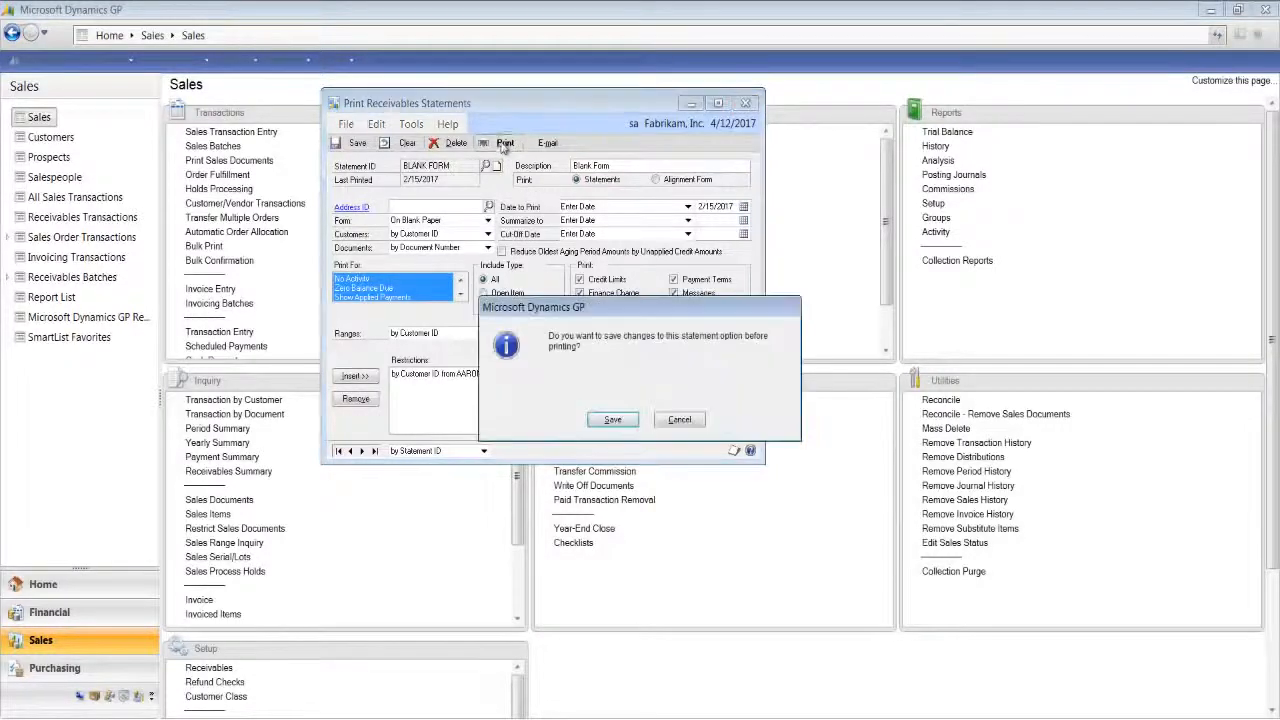
click(612, 419)
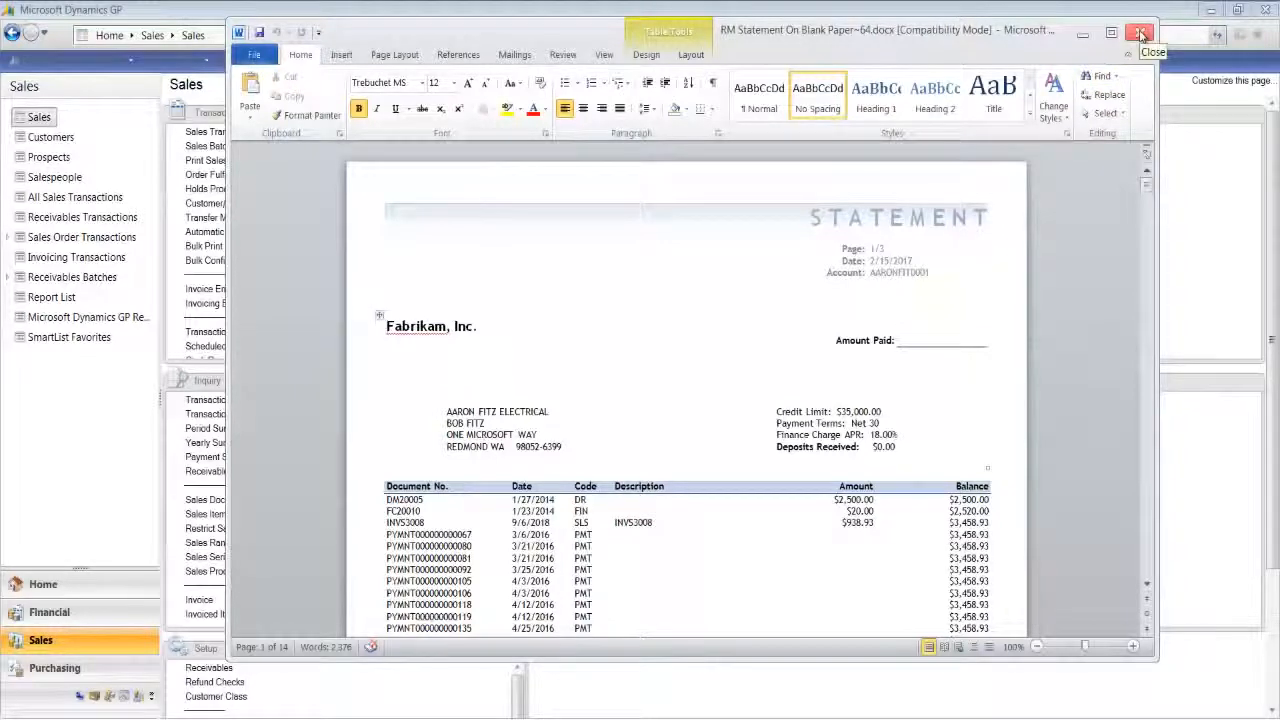
click(1141, 34)
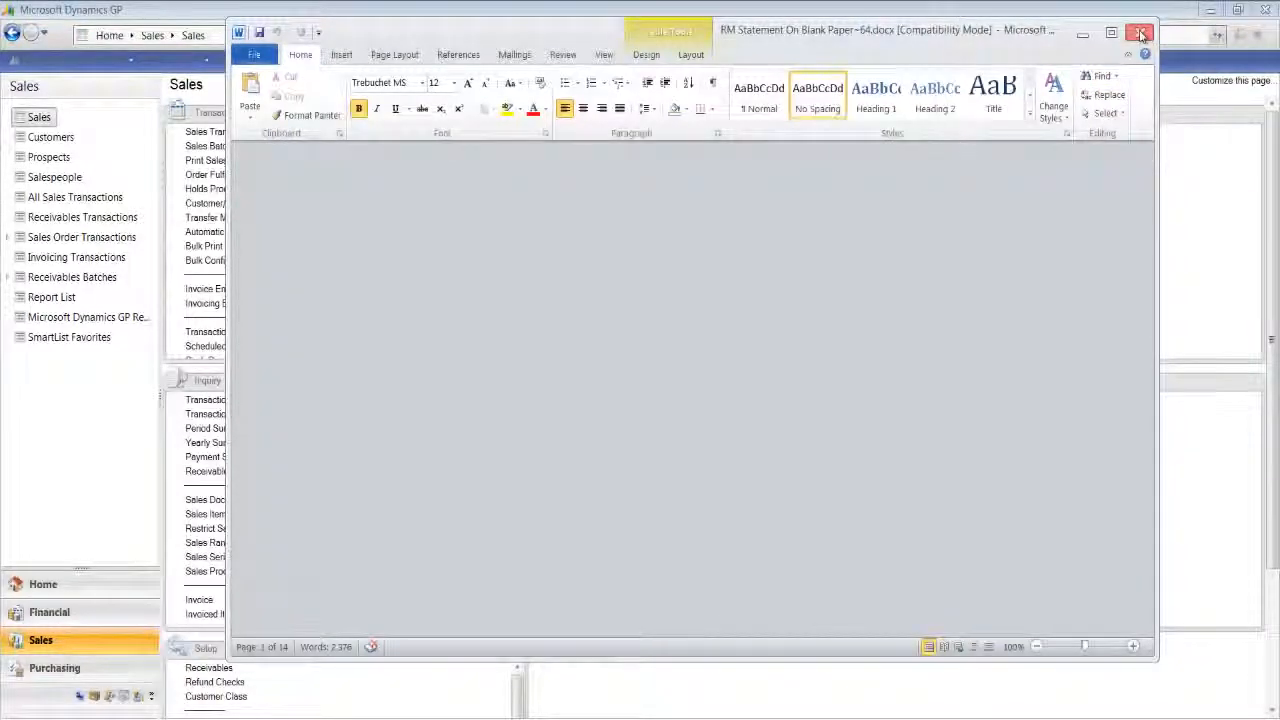
- Load the BLANK FORM option in Print Receivables Statements and send its customer statements by e-mail
click(487, 166)
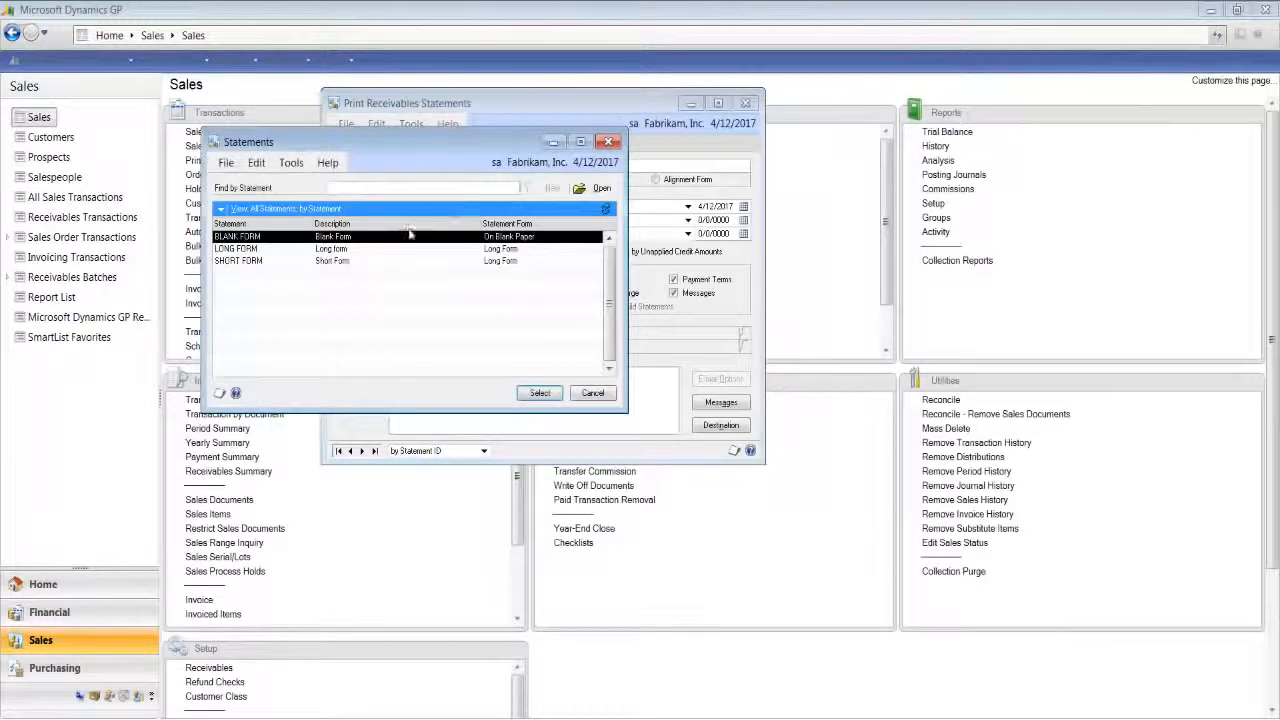
click(537, 392)
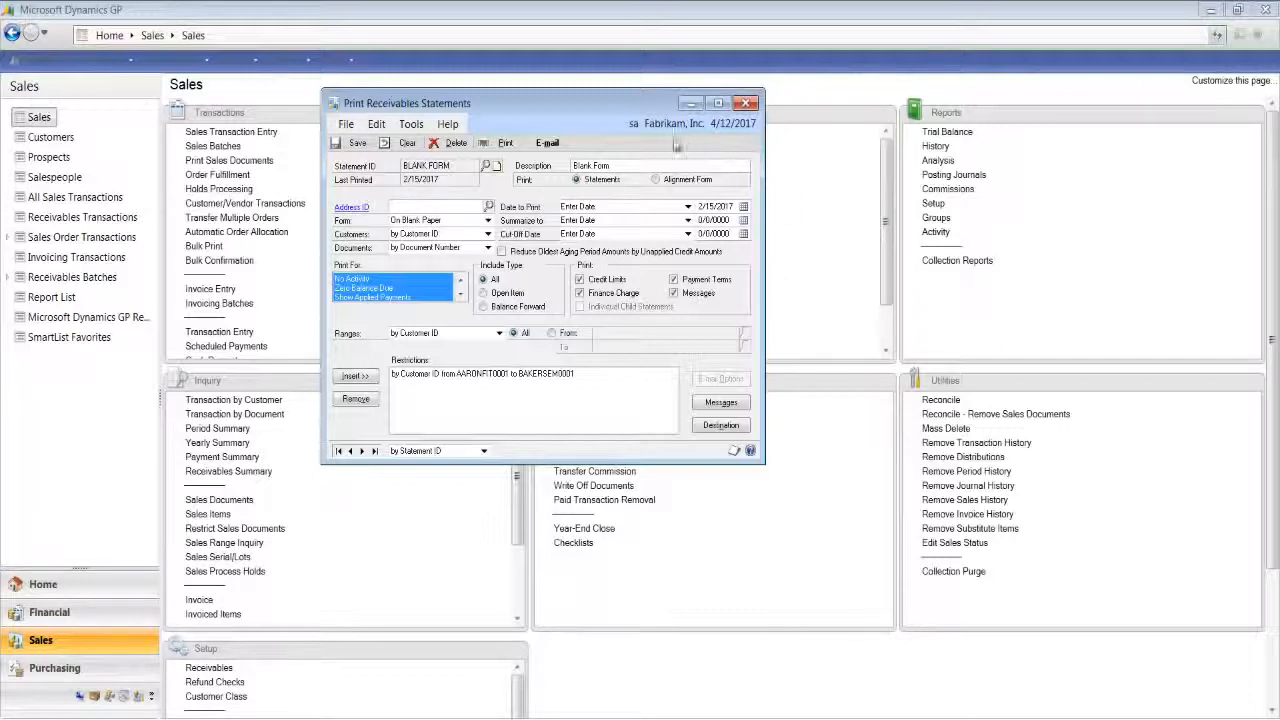
click(554, 149)
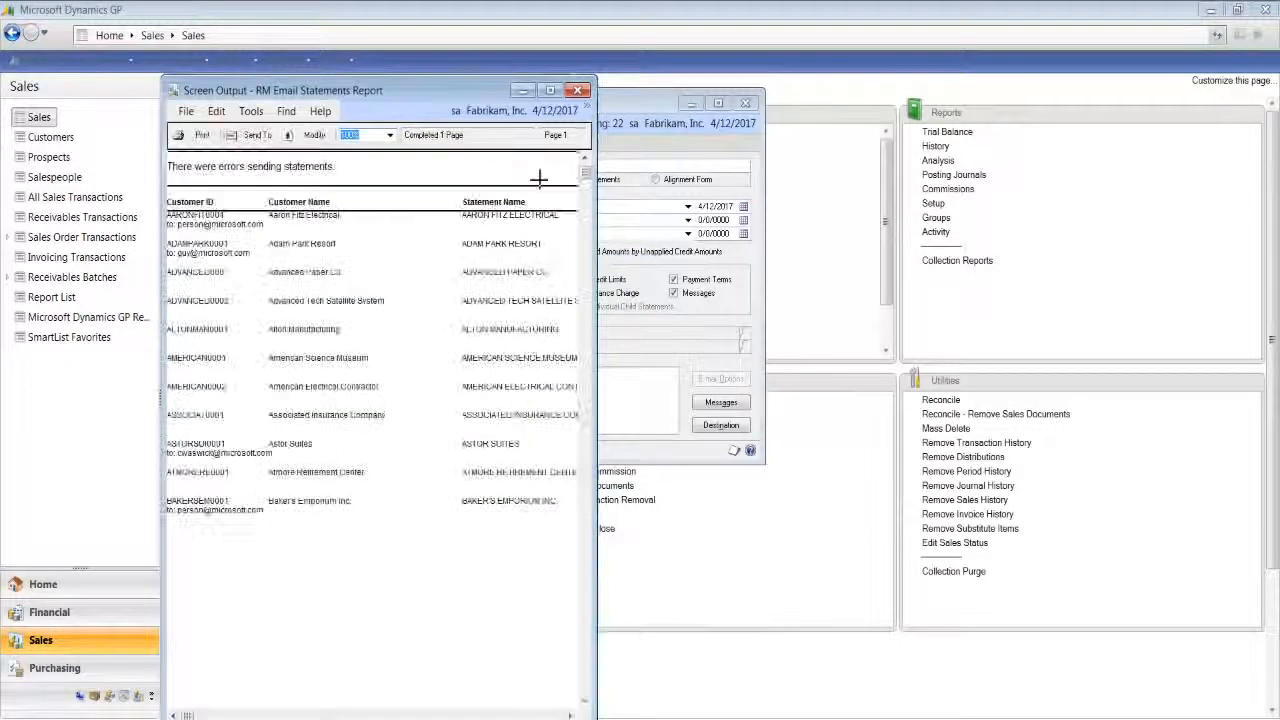
- Widen the RM Email Statements Report to review each customer's sending status, and close the report and the Print Receivables Statements window
drag(597, 190, 886, 208)
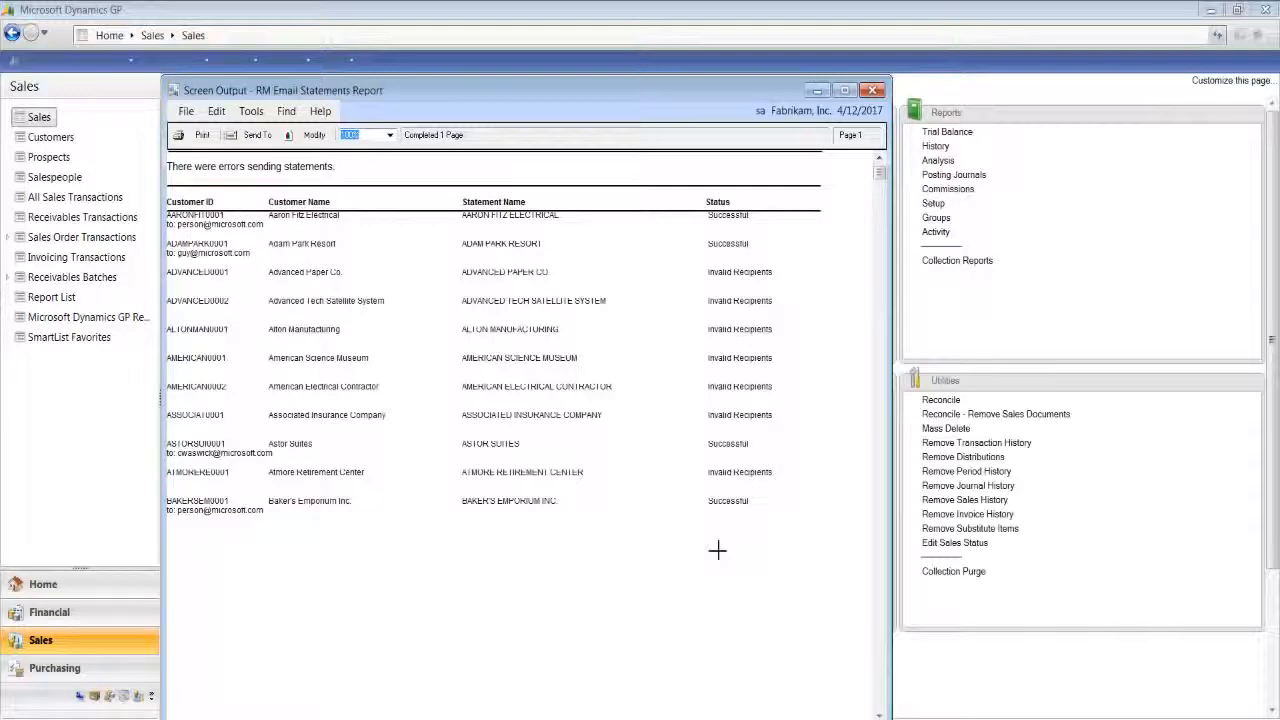
click(876, 92)
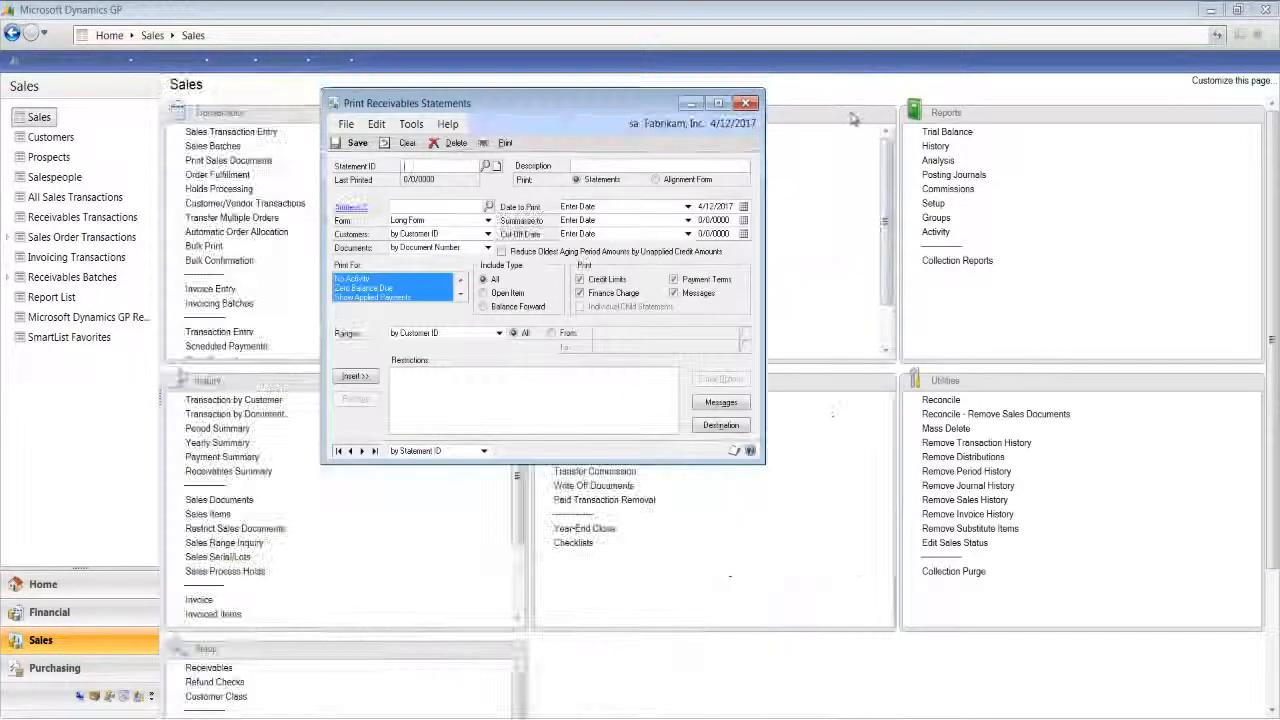
click(752, 104)
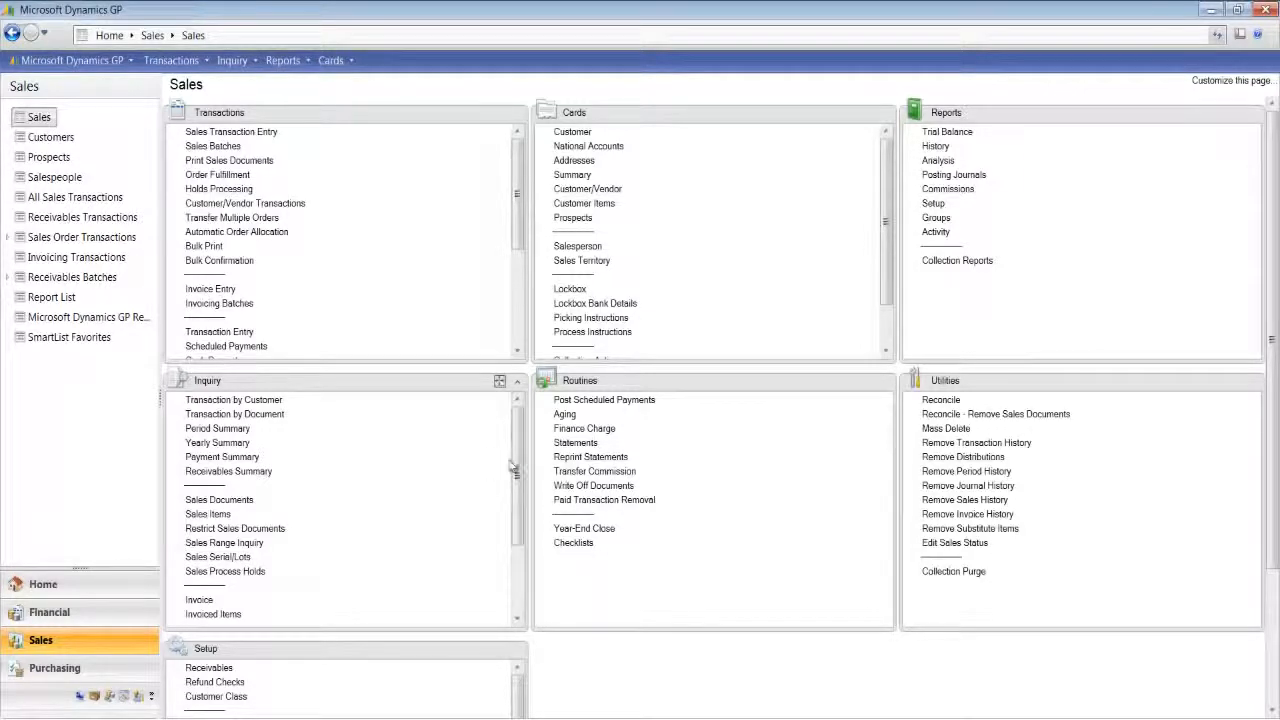
- Open Reprint Statements, set the form to On Blank Paper and mark the Aaron Fitz Electrical statement with run number 2
click(574, 458)
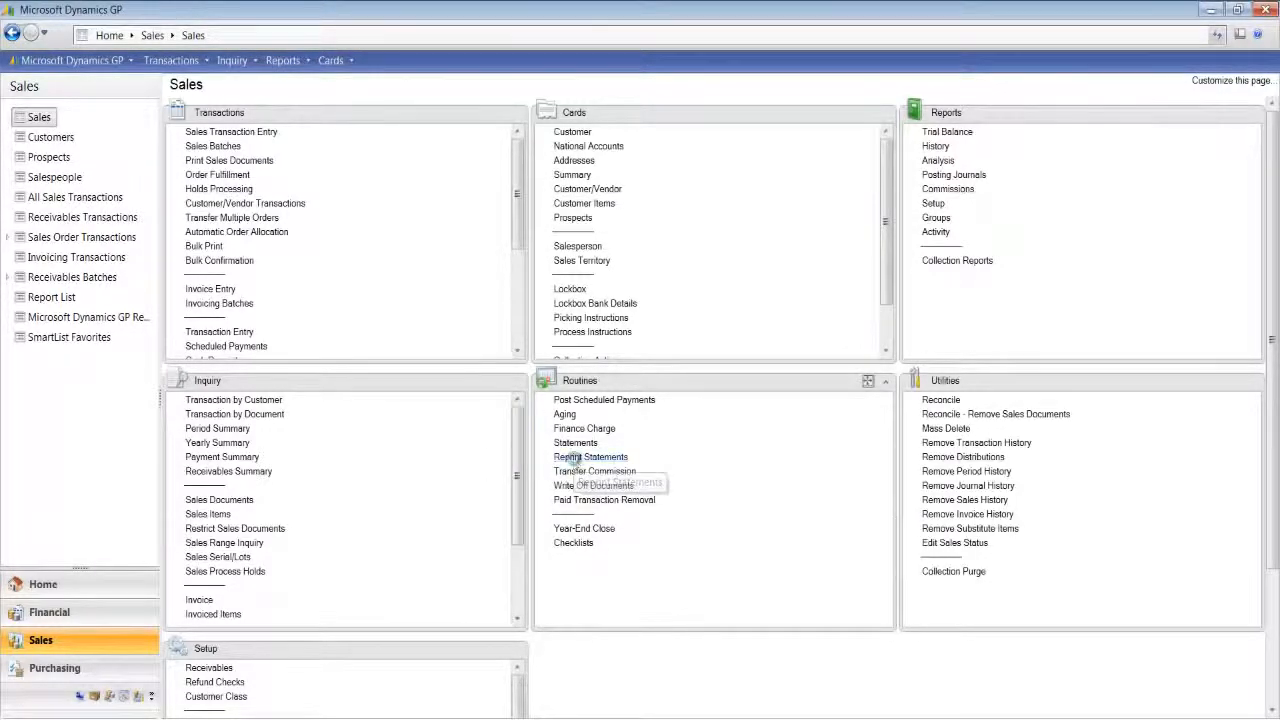
drag(426, 105, 614, 133)
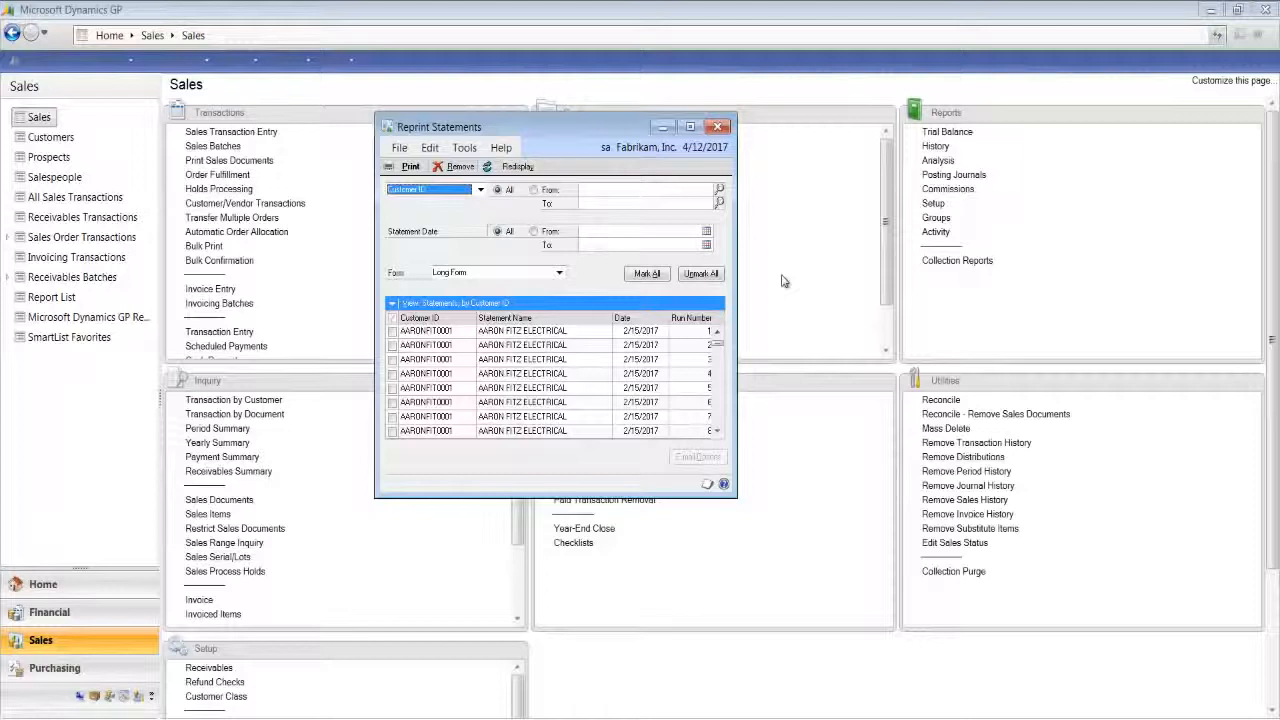
click(558, 274)
click(470, 326)
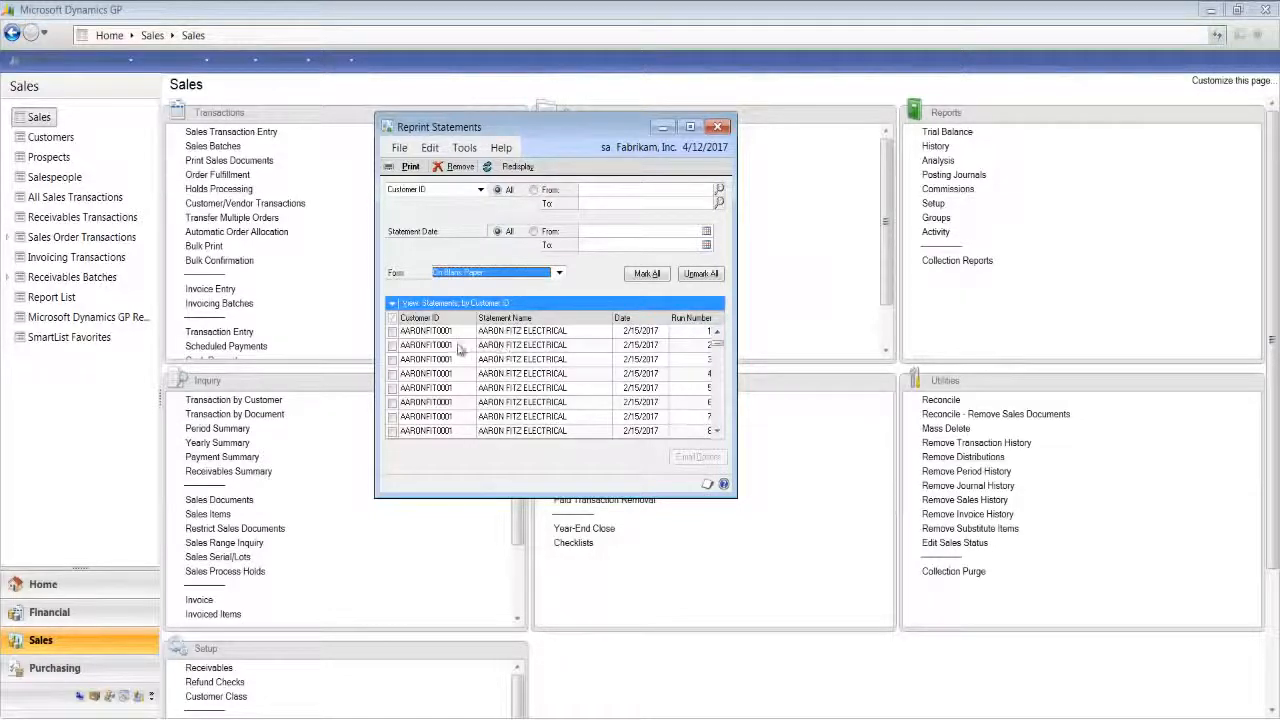
click(392, 345)
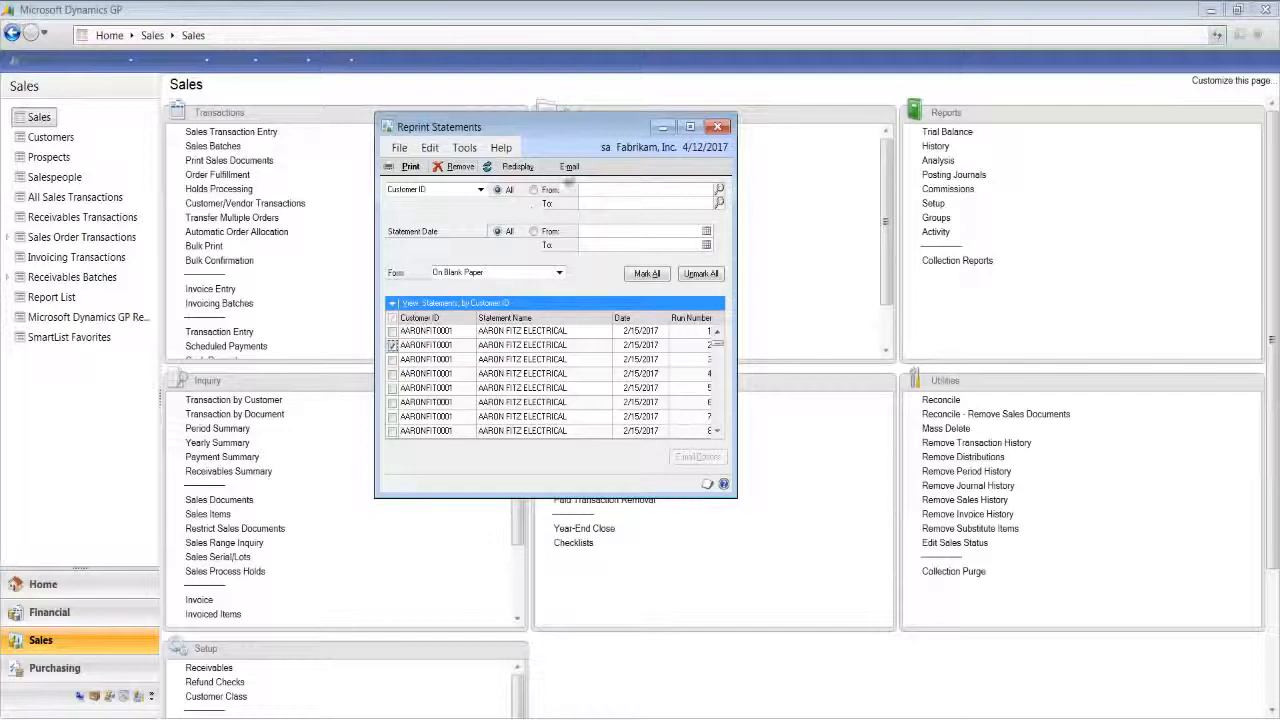
- E-mail the marked statement, and close the resulting e-mail report and the Reprint Statements window
click(574, 173)
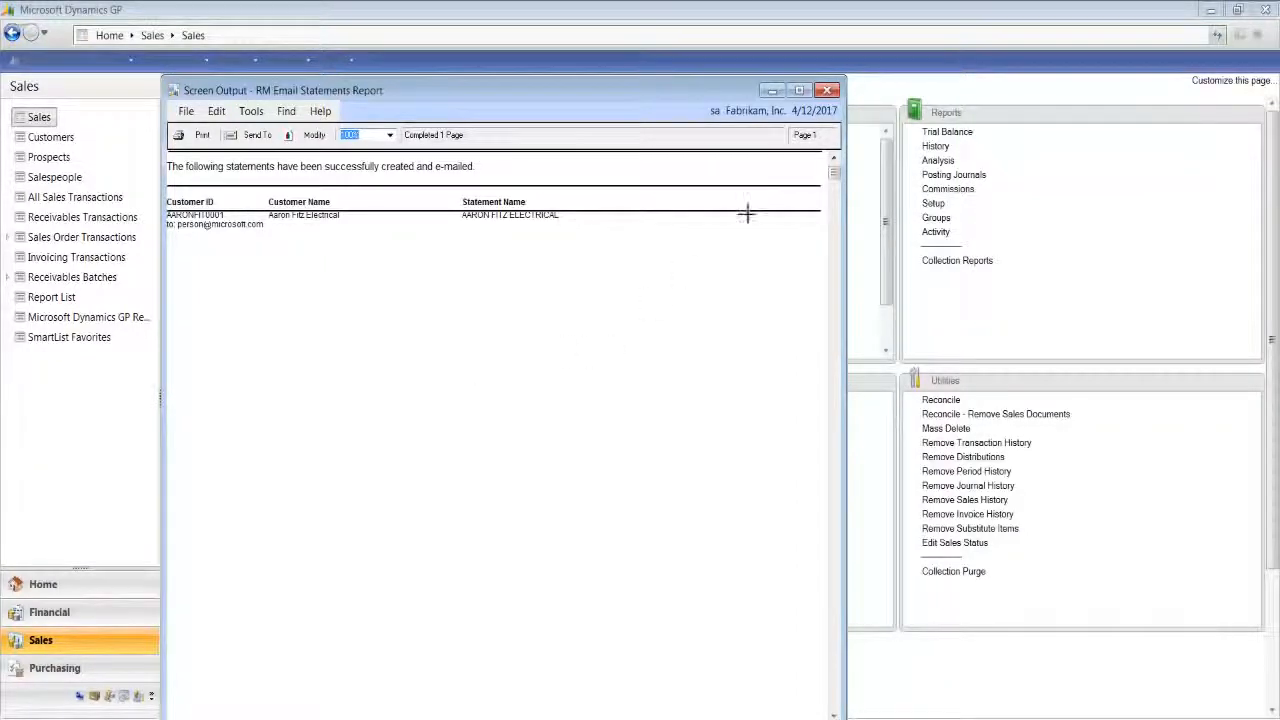
click(828, 91)
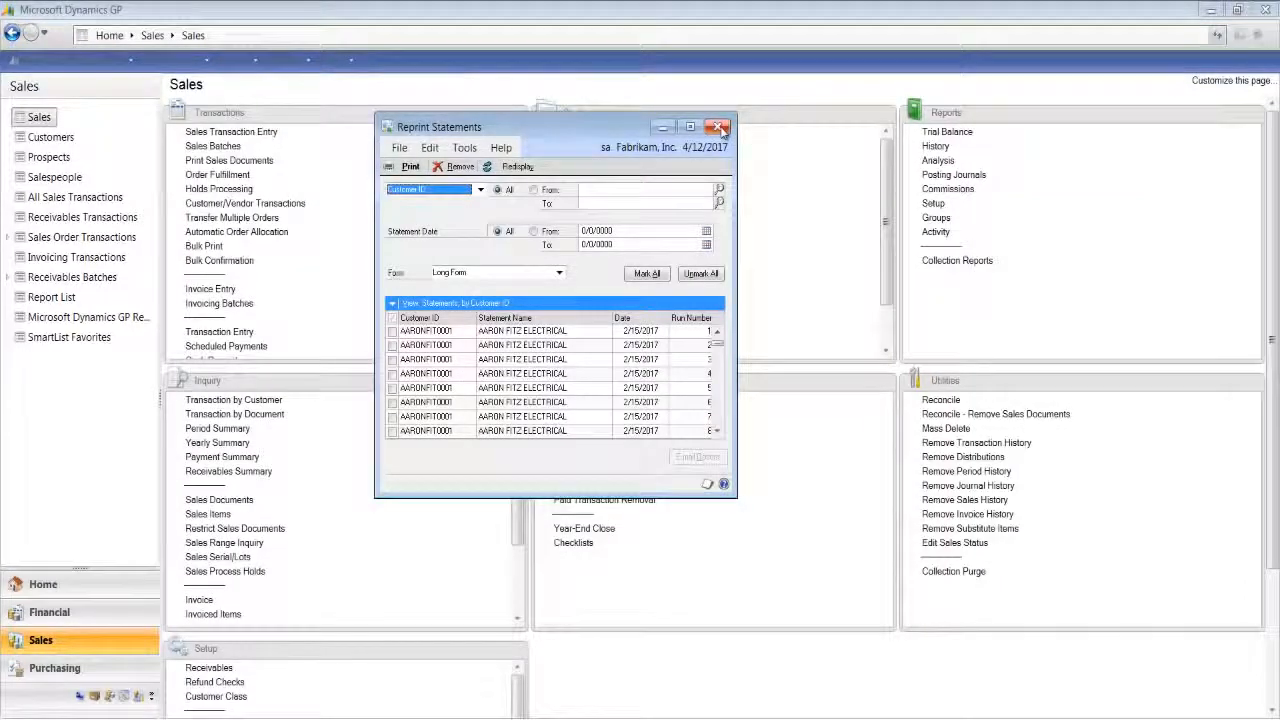
click(718, 127)
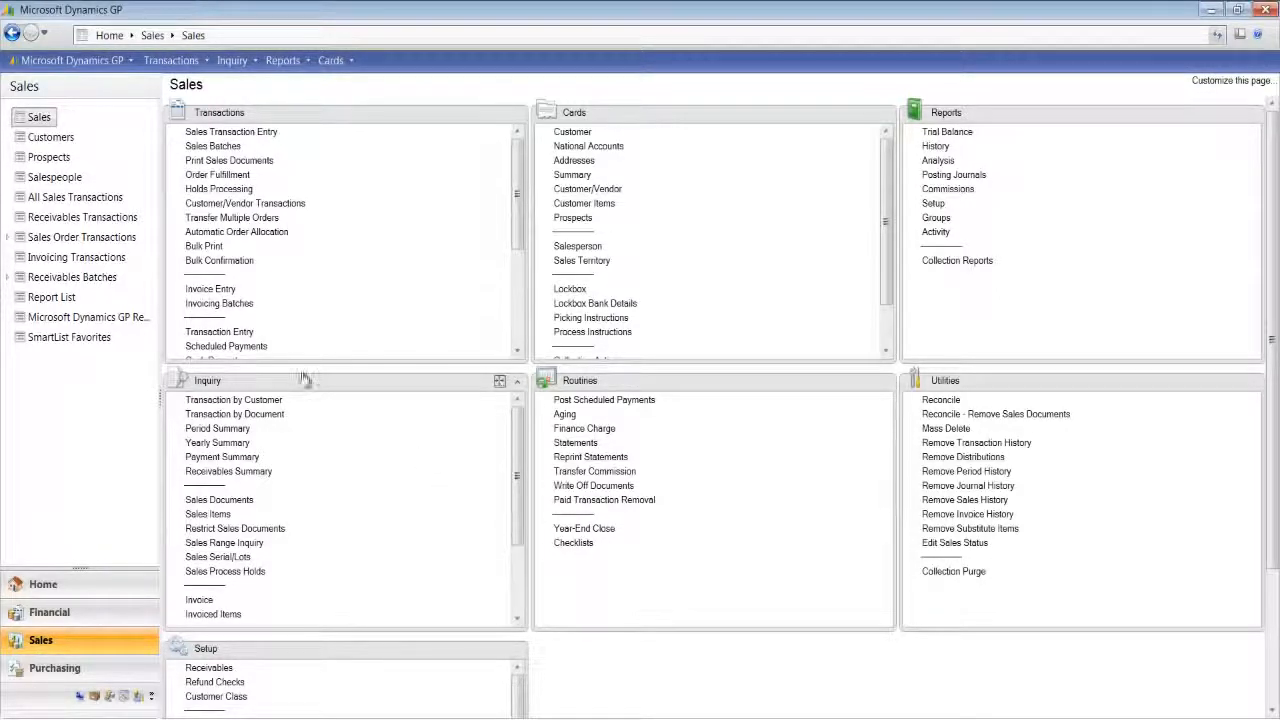
- Open the Customers list and mark only the first four customers, Aaron Fitz Electrical through Advanced Tech Satellite System
click(55, 140)
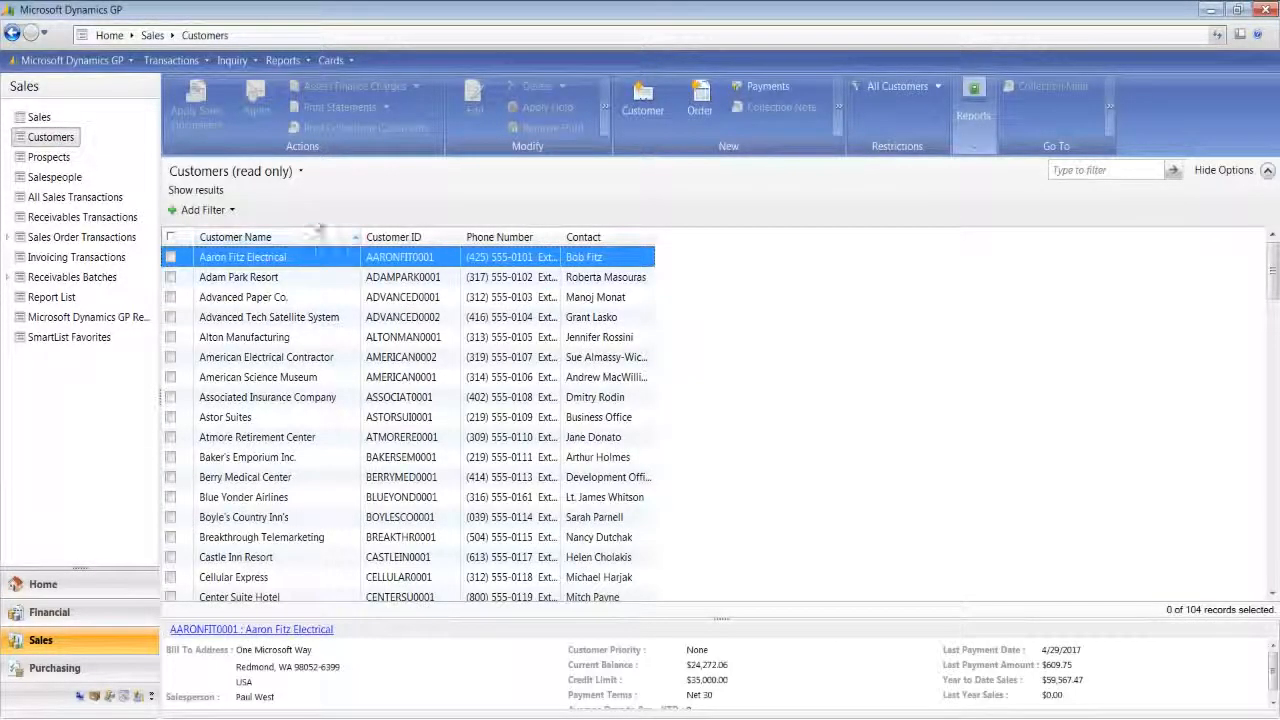
click(174, 239)
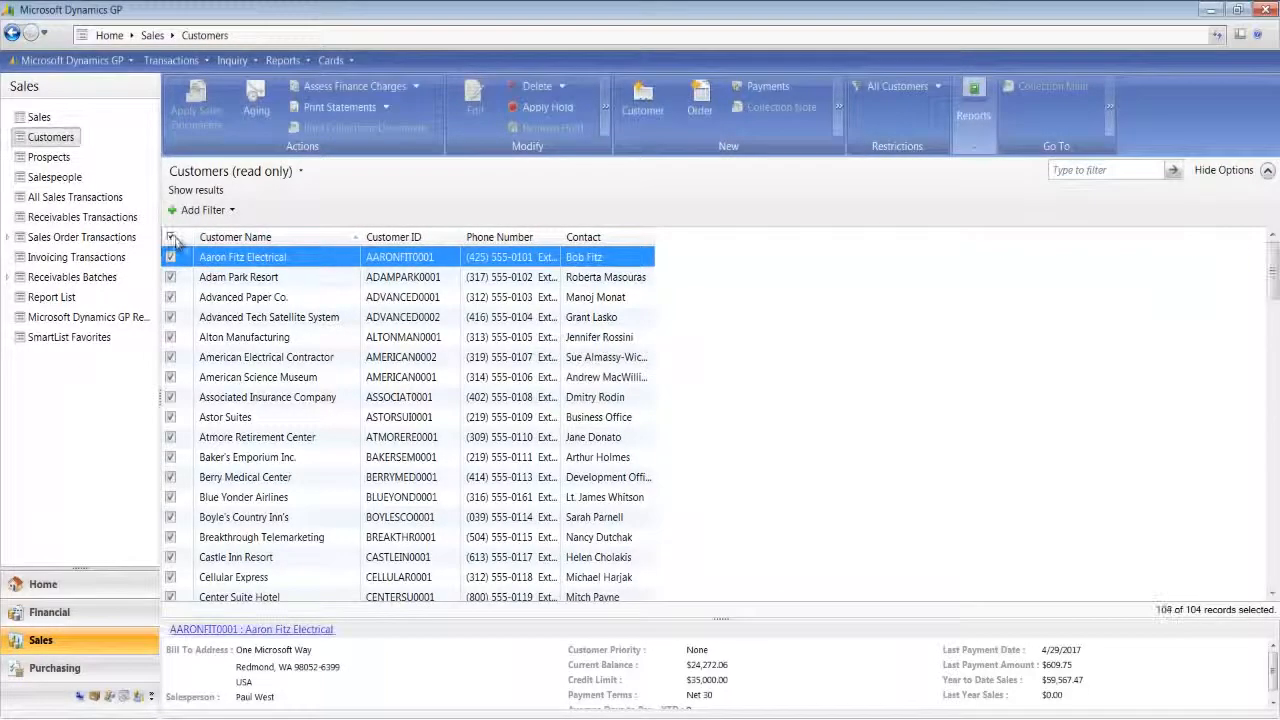
click(172, 239)
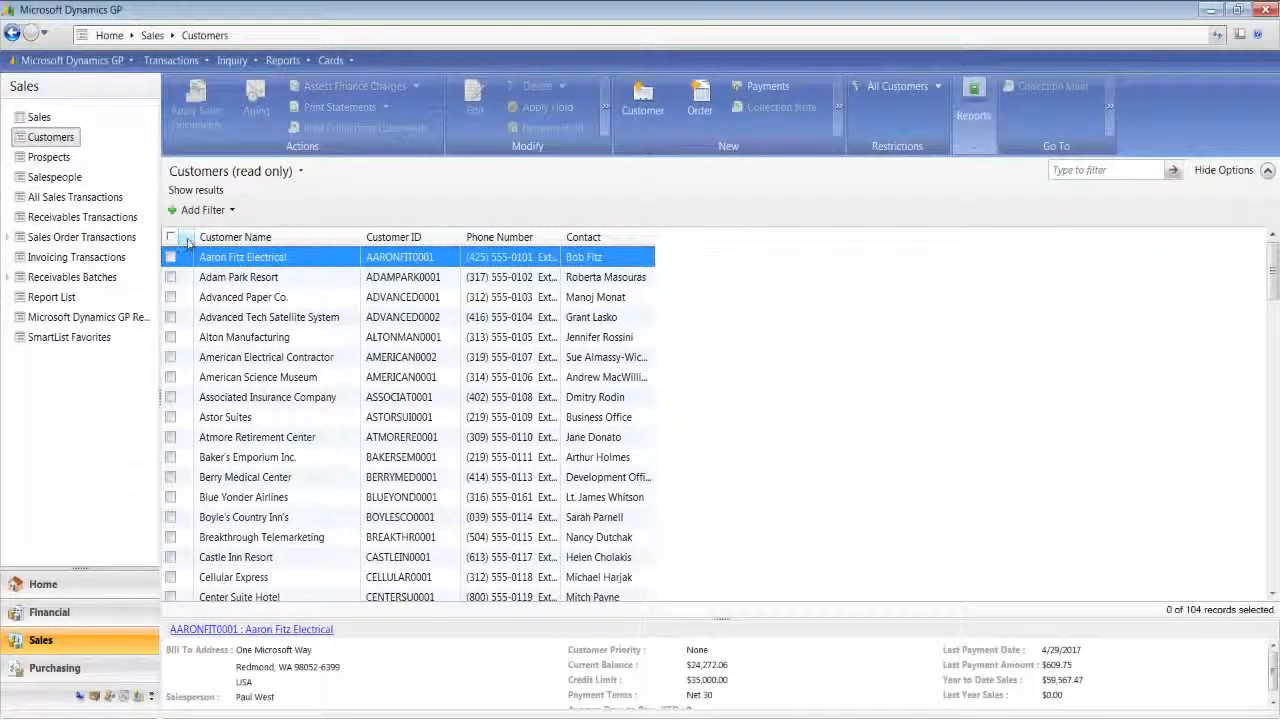
click(171, 258)
click(171, 277)
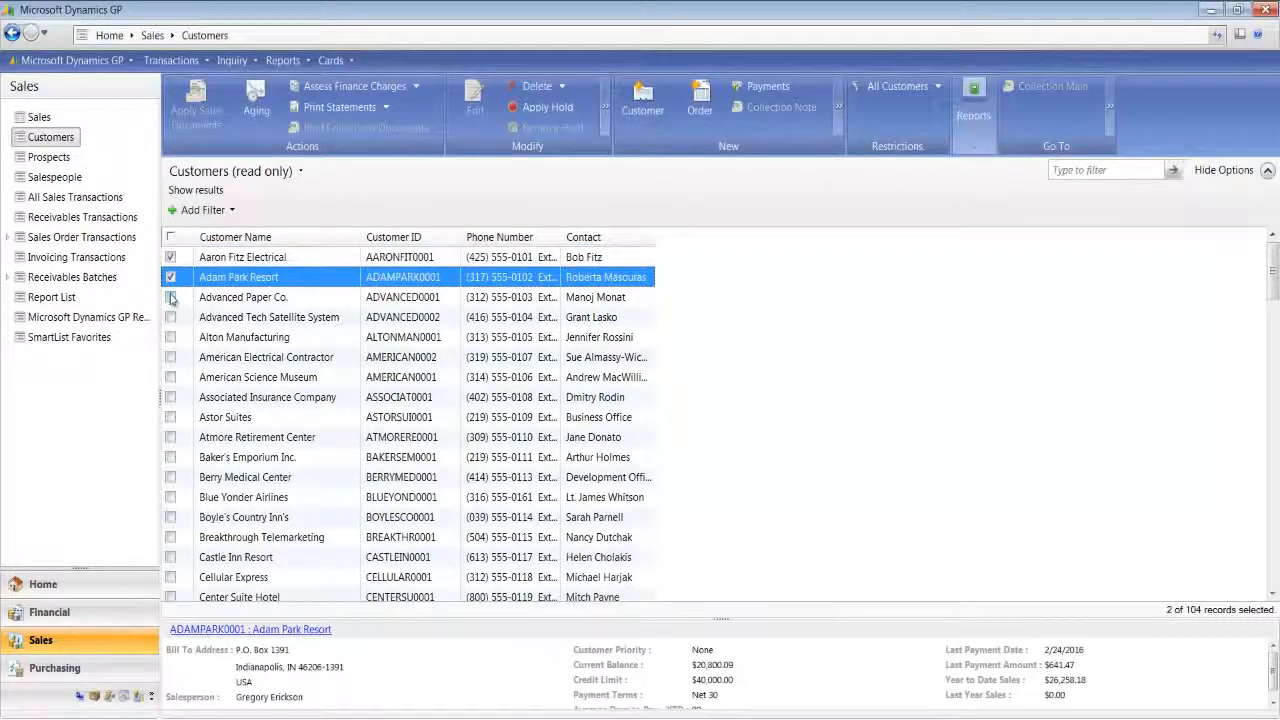
click(171, 297)
click(171, 317)
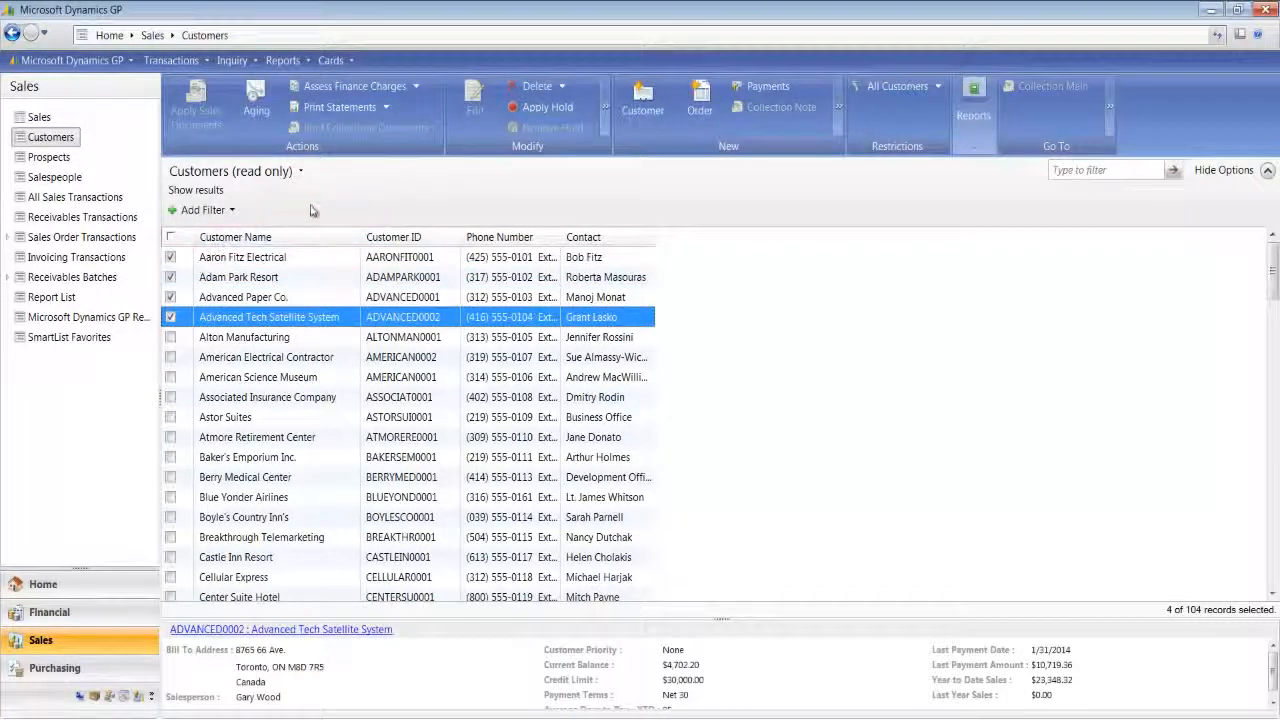
- Apply mass e-mail settings to the marked customers, enabling Customer Statement with message CUST STMT in DOCX format
click(605, 110)
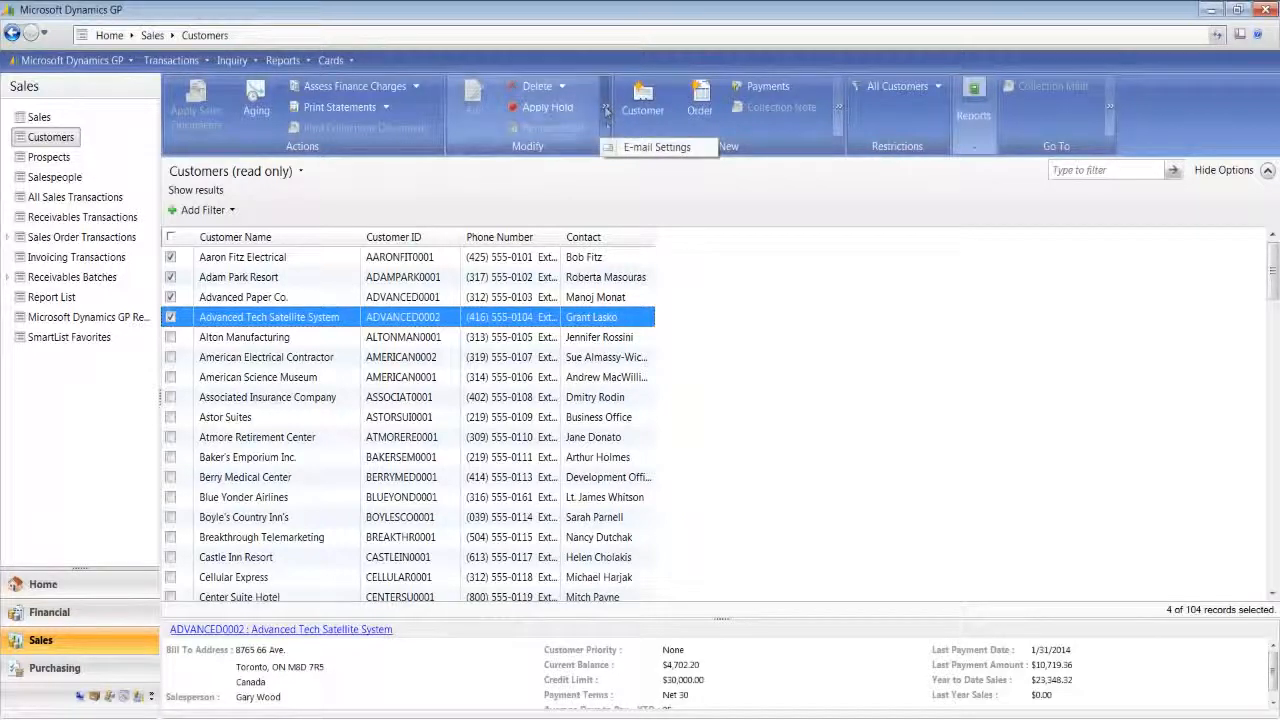
click(650, 150)
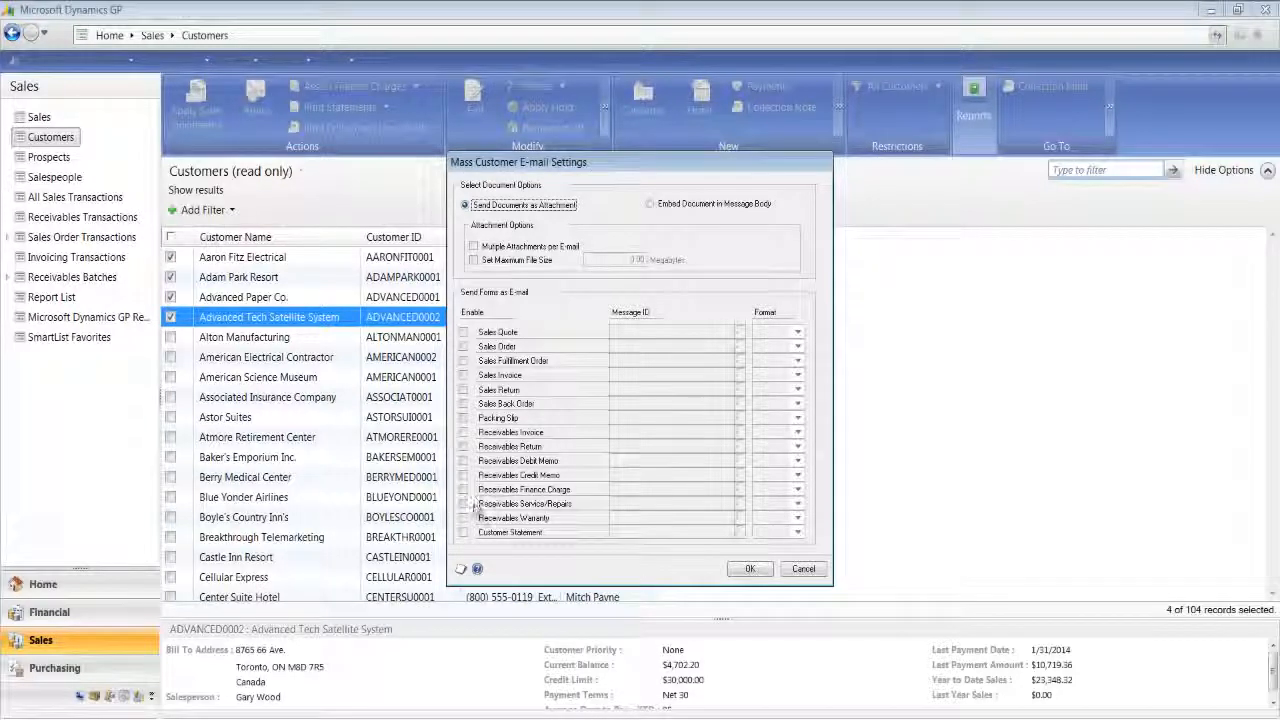
click(463, 532)
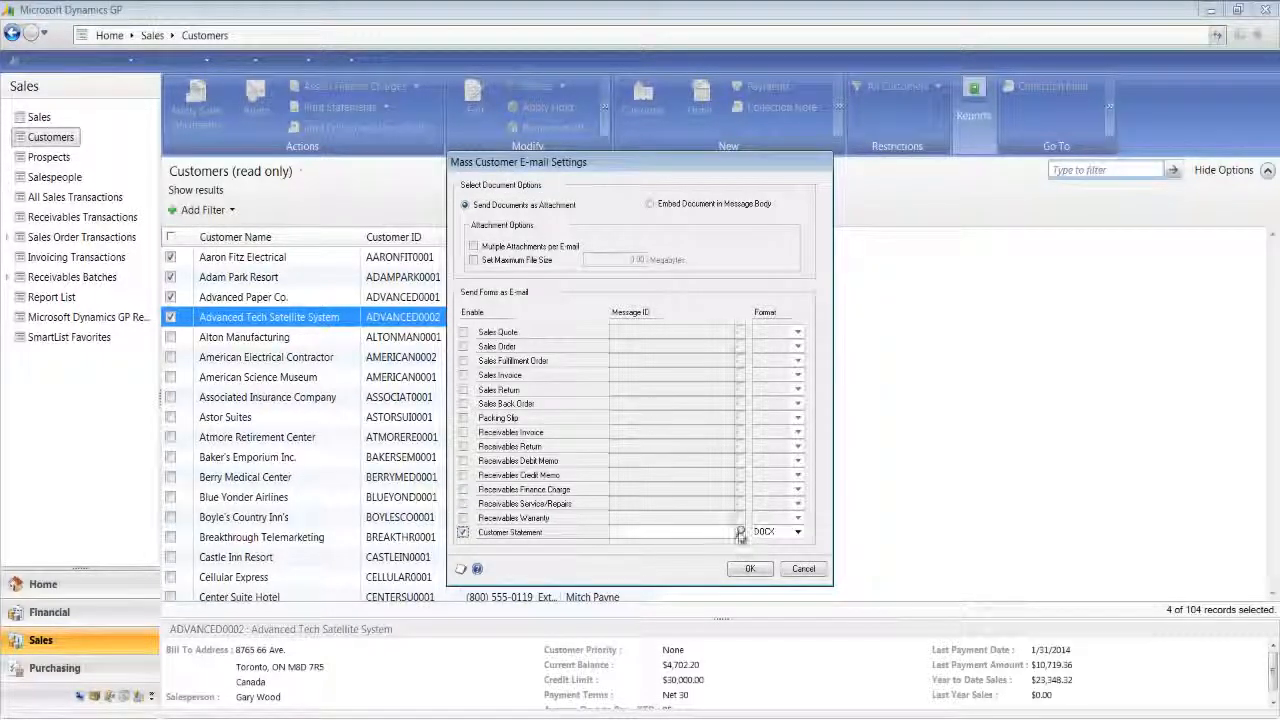
click(741, 532)
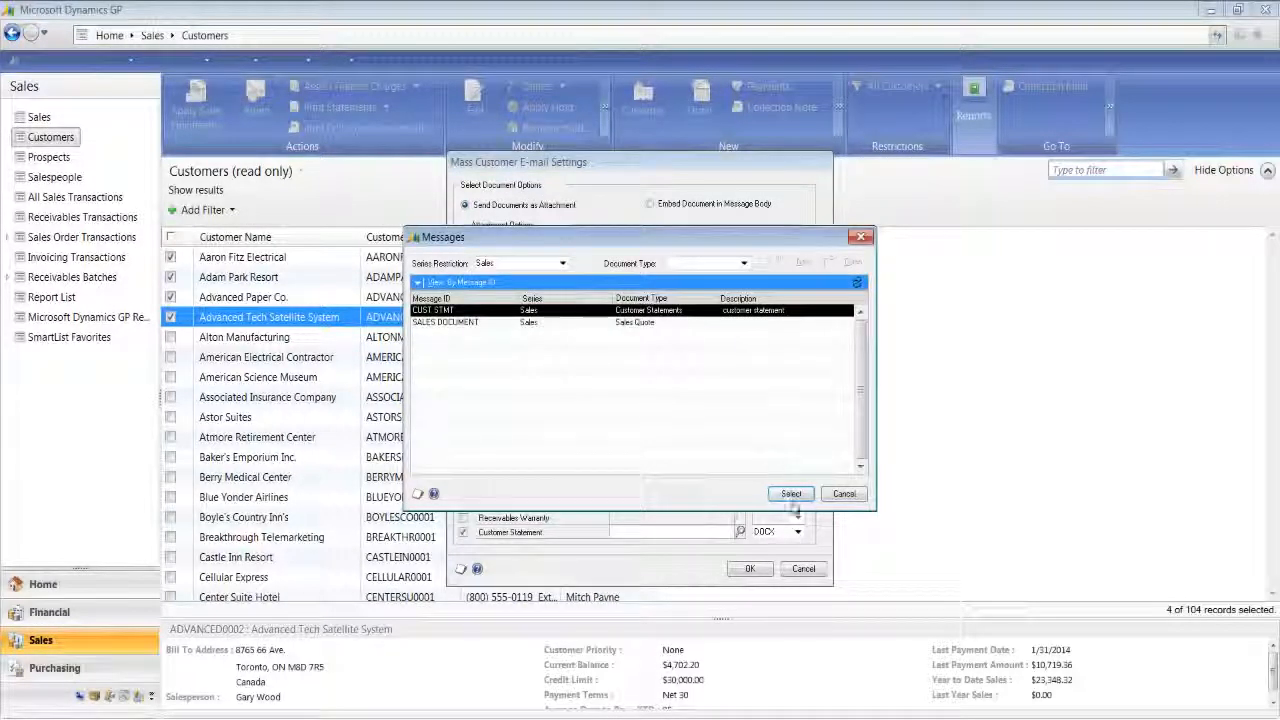
click(791, 493)
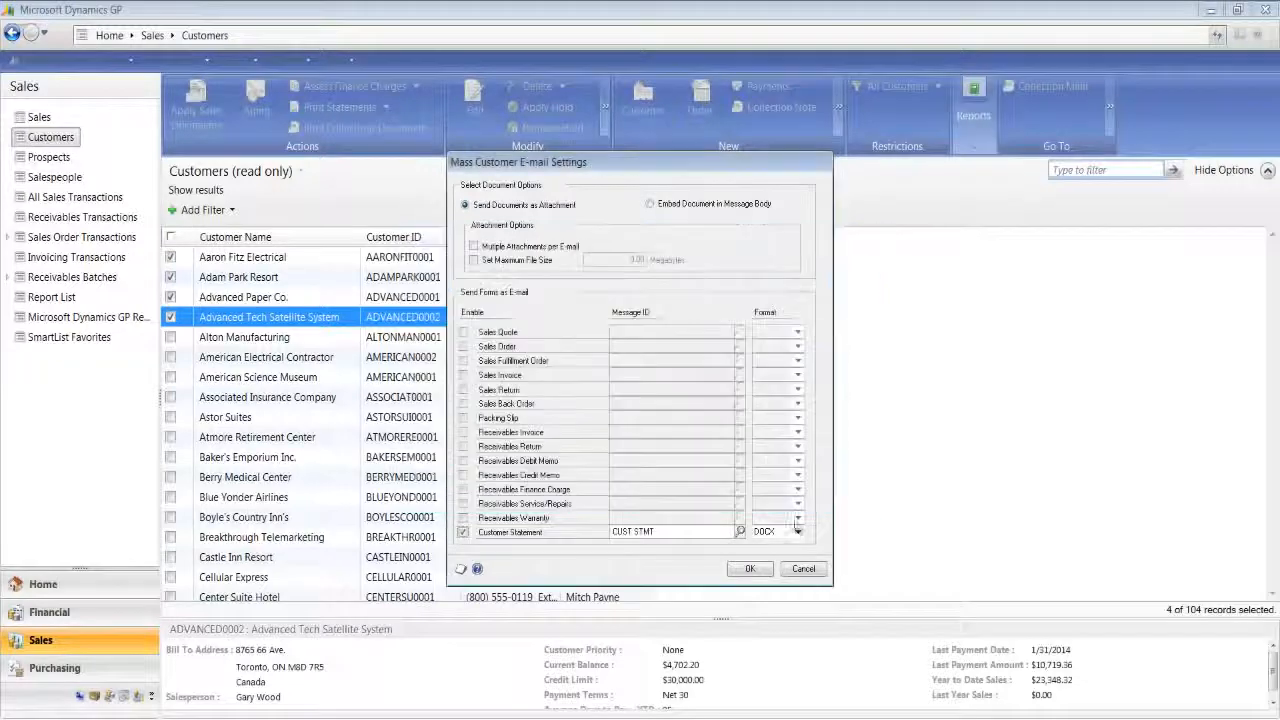
click(760, 568)
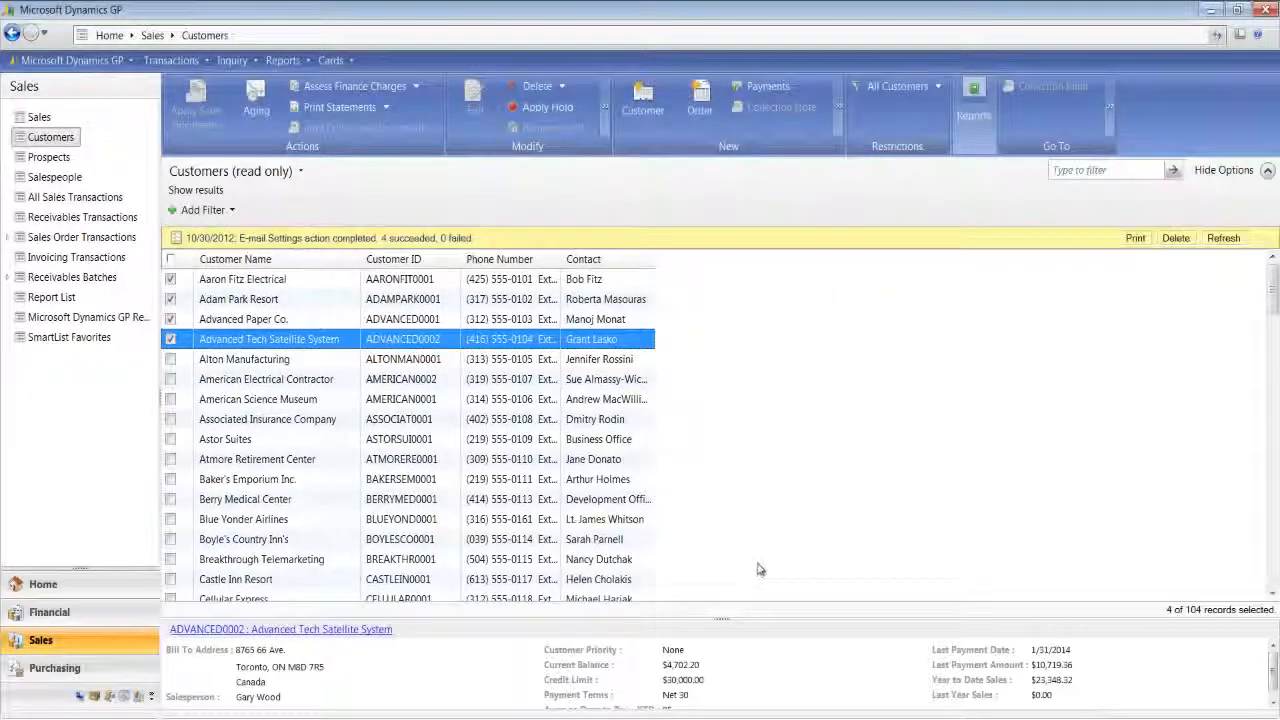